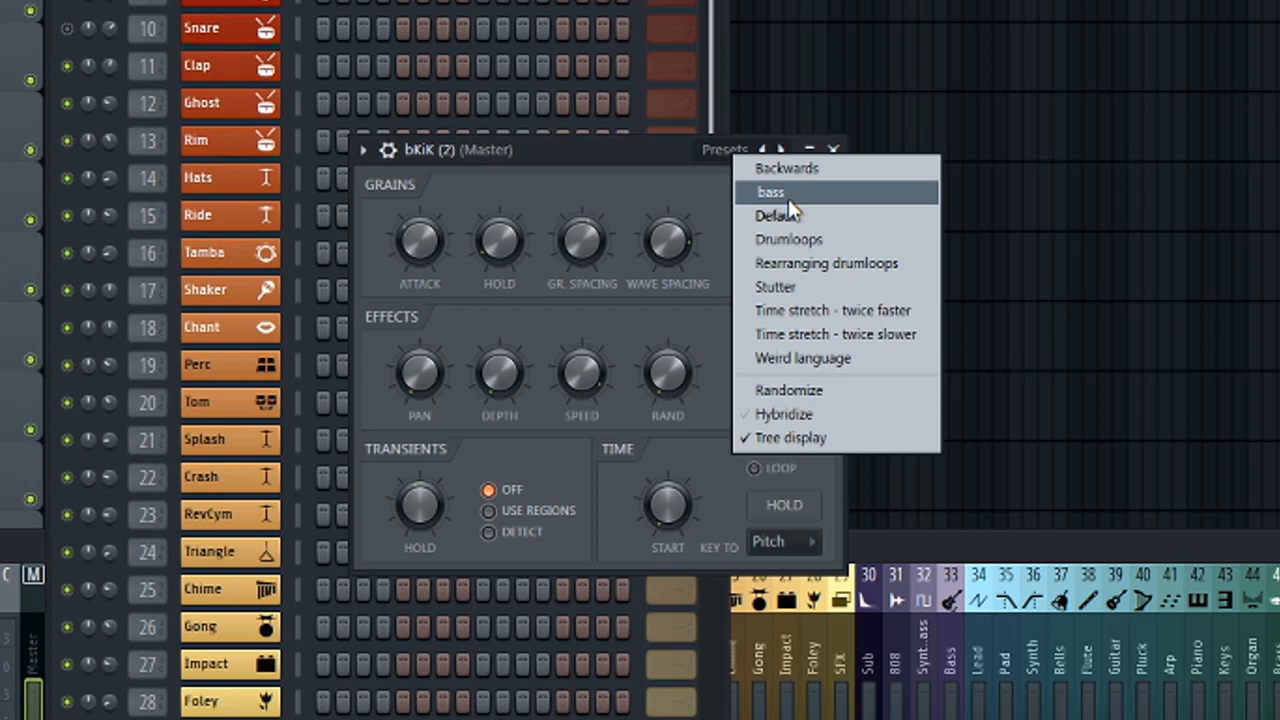
# Load the bass preset in the Granulizer and replace its kick sample with bKiK (3), followed by codeine_kick (10).
pyautogui.click(788, 198)
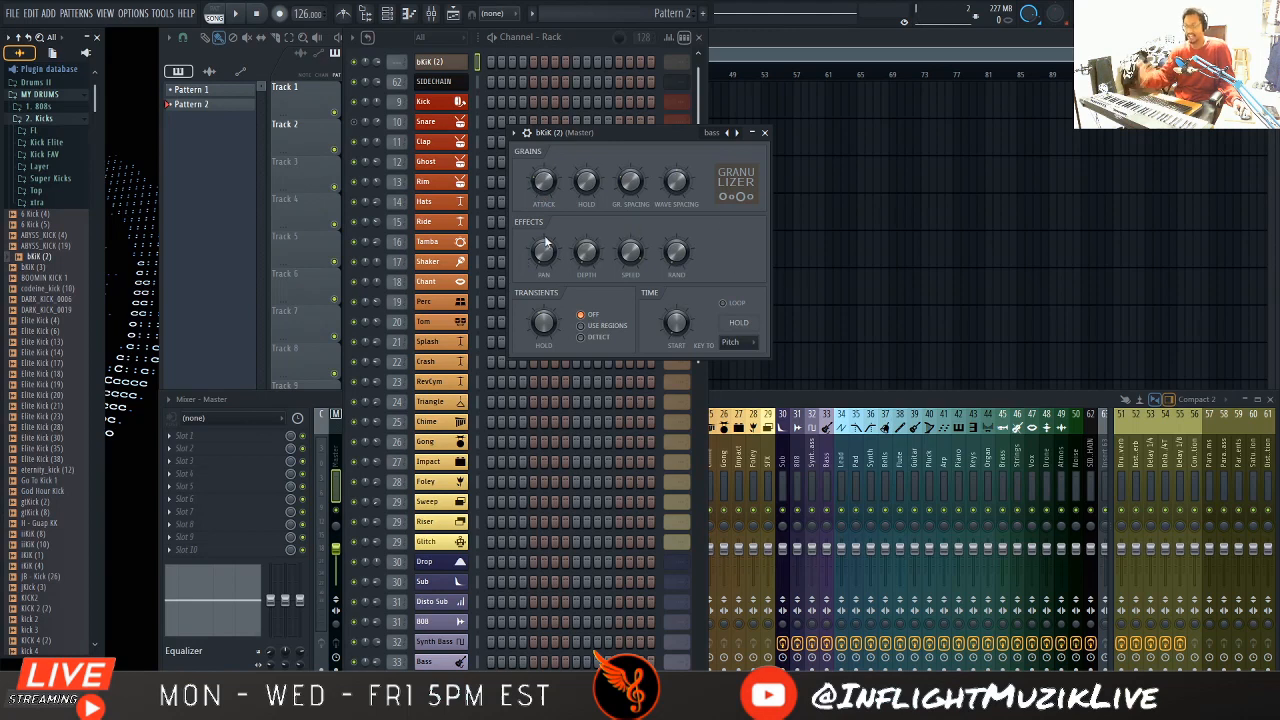
pyautogui.moveTo(38, 268); pyautogui.dragTo(606, 190)
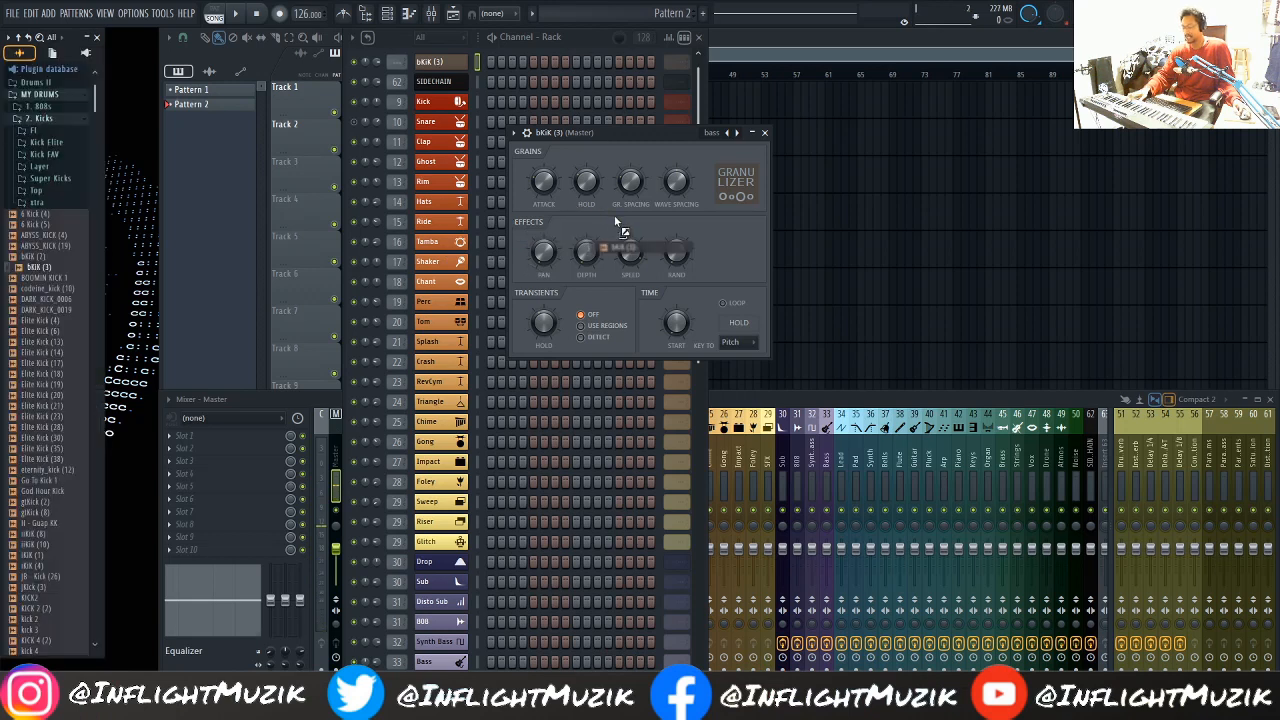
pyautogui.click(48, 281)
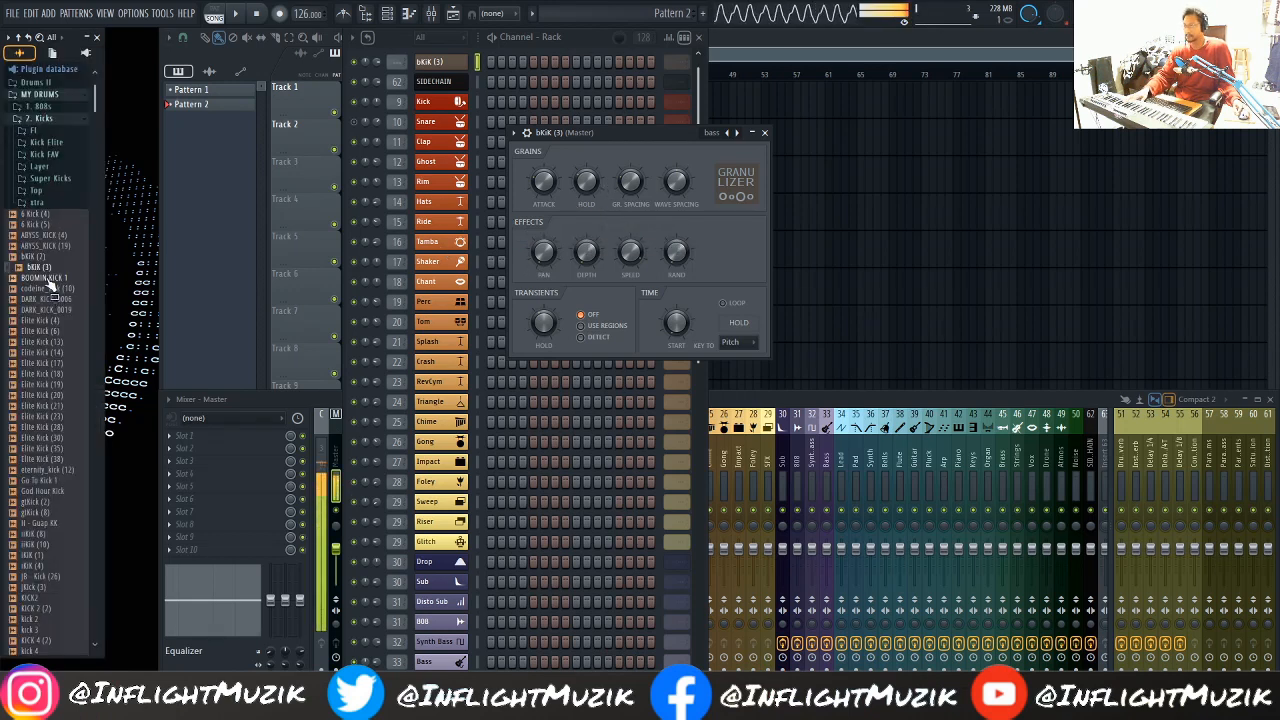
pyautogui.middleClick(48, 281)
pyautogui.moveTo(44, 292); pyautogui.dragTo(606, 178)
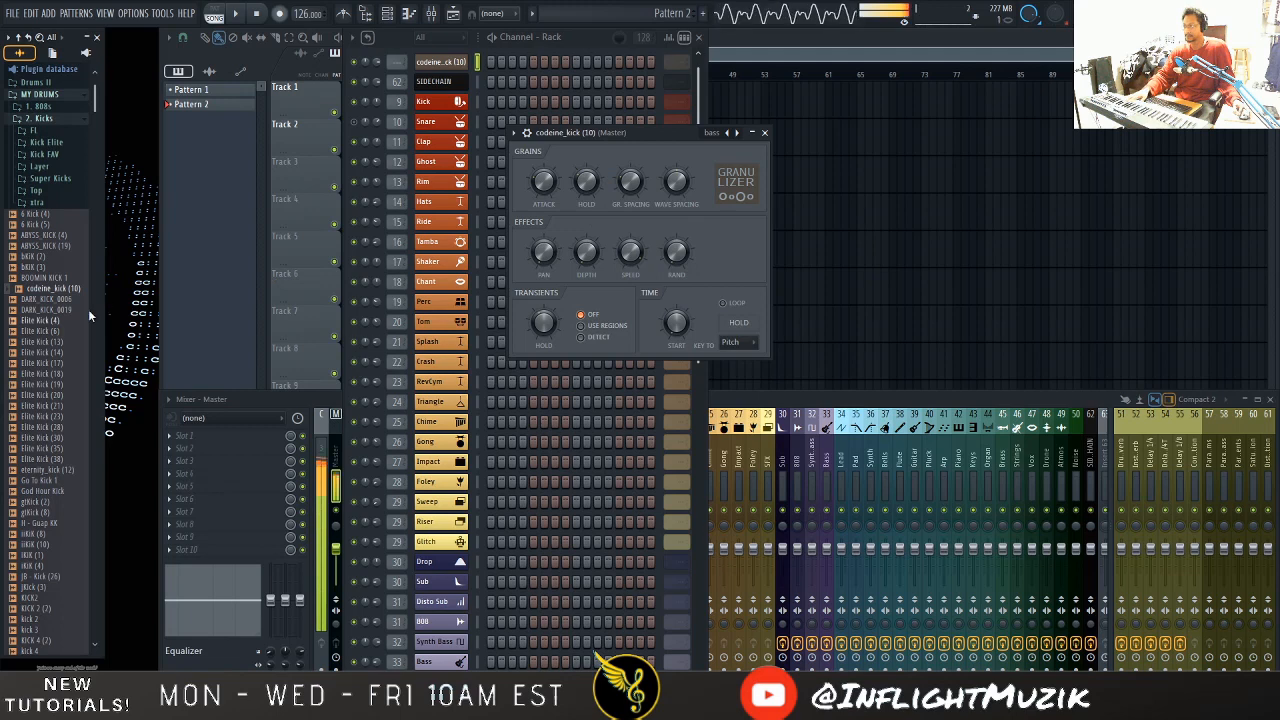
# Try Elite Kick (14), Elite Kick (30) and God Hour Kick as the Granulizer's sample, settling on KICK 4 (2).
pyautogui.moveTo(44, 352); pyautogui.dragTo(614, 238)
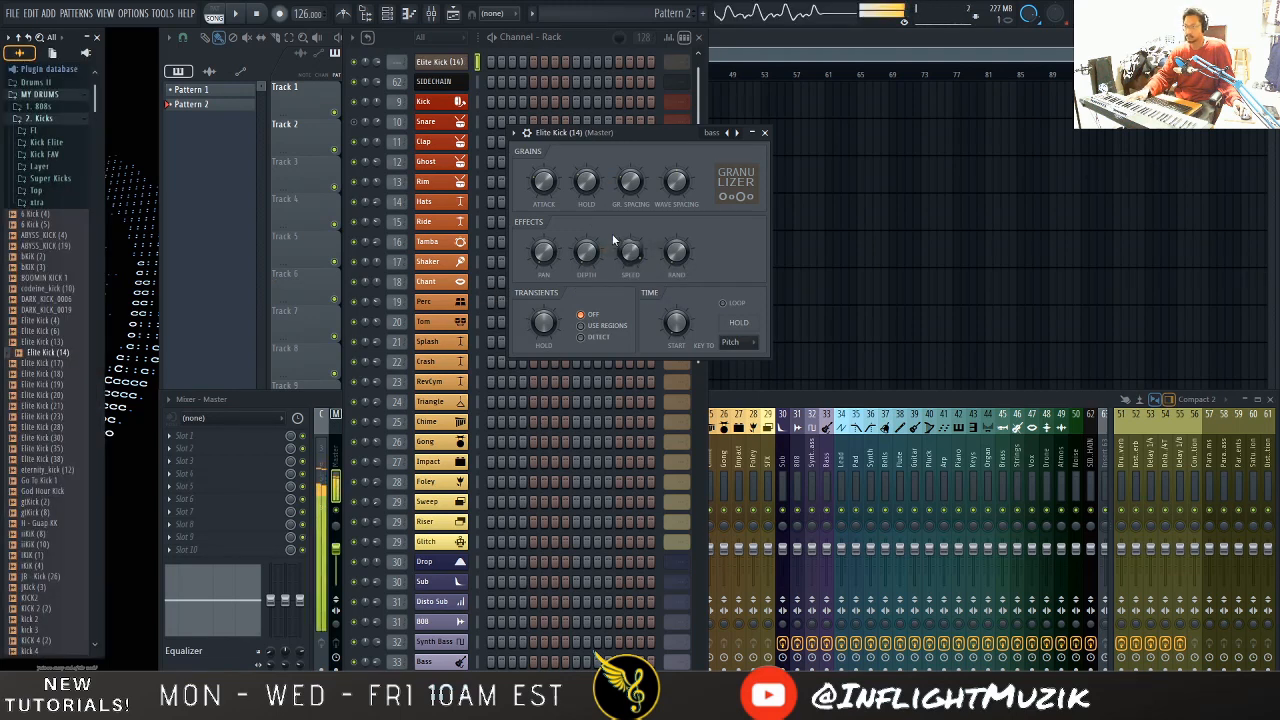
pyautogui.hotkey('alt', 'F8')
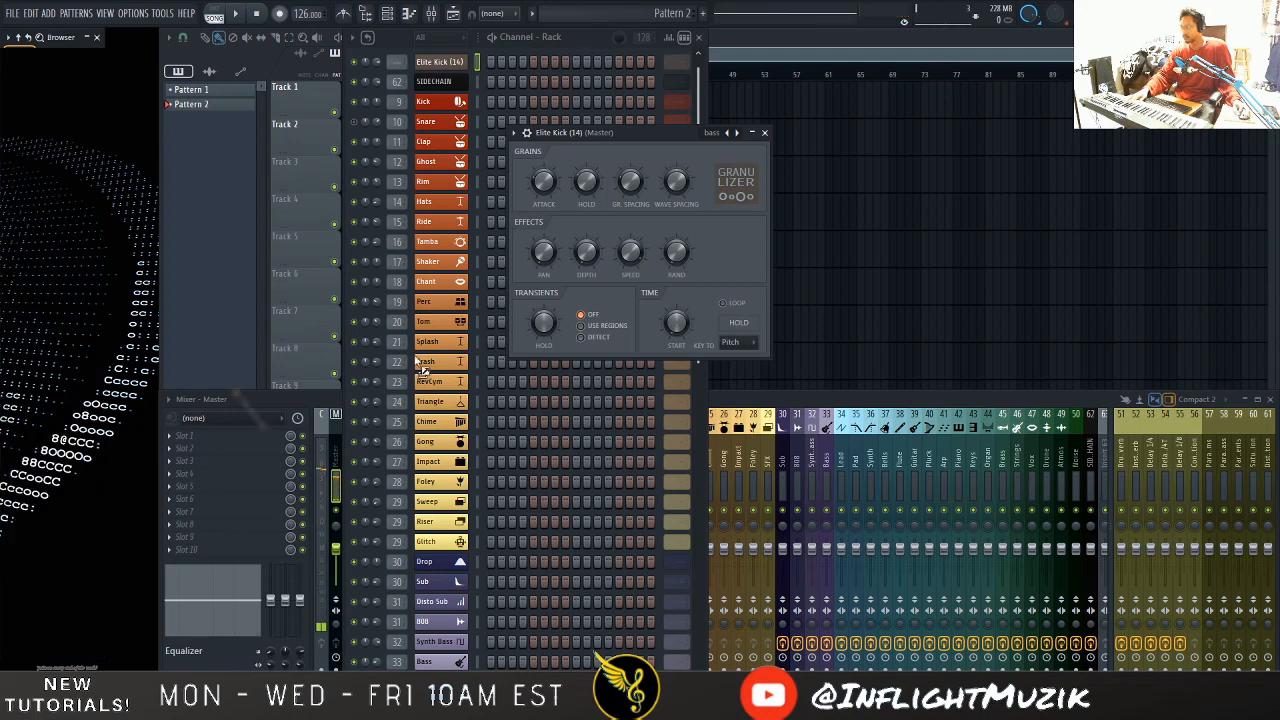
pyautogui.moveTo(416, 361); pyautogui.dragTo(609, 251)
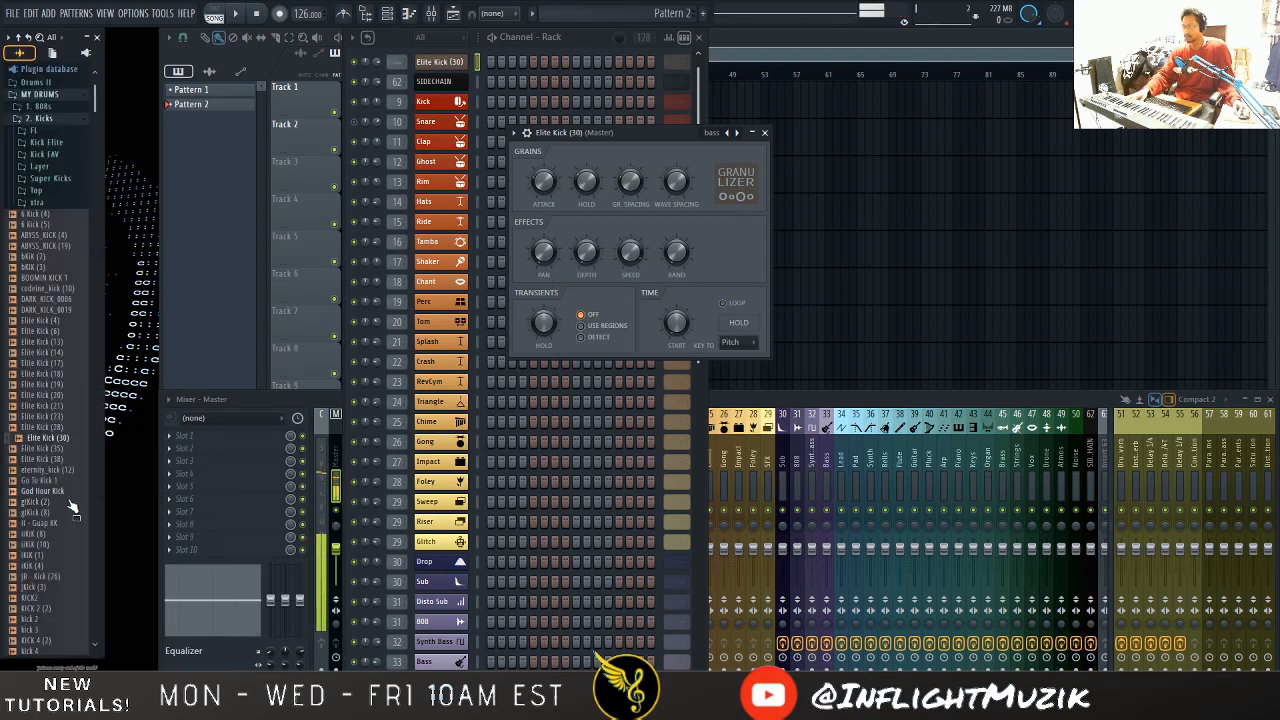
pyautogui.moveTo(68, 493); pyautogui.dragTo(623, 234)
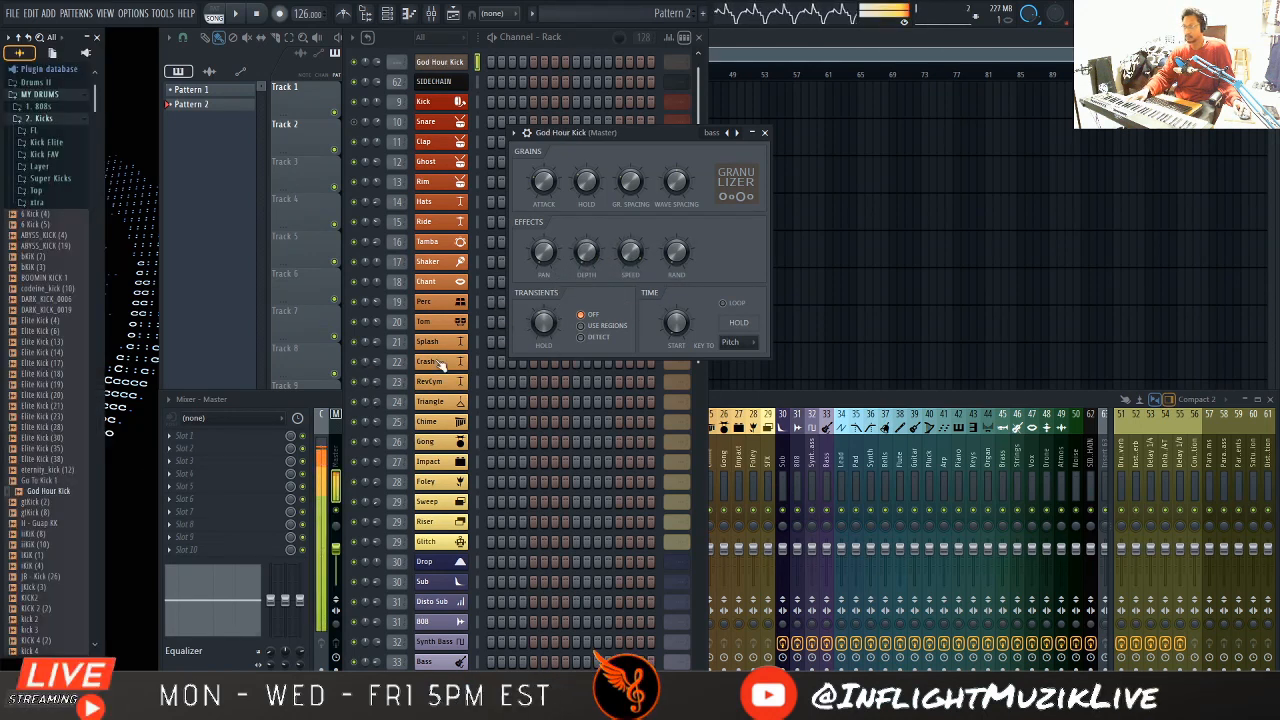
pyautogui.moveTo(50, 555); pyautogui.dragTo(703, 245)
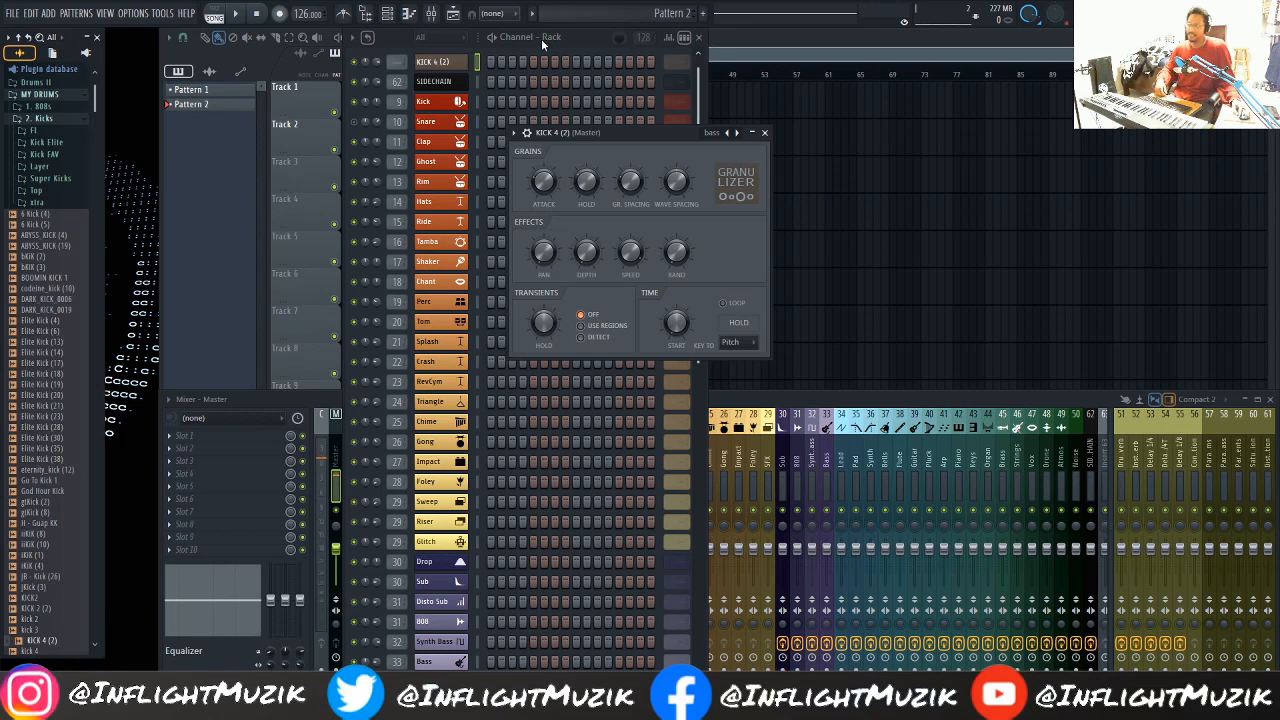
# Record the Granulizer bass sound in Edison on the Master mixer track and trim the side noise from the recording.
pyautogui.click(272, 405)
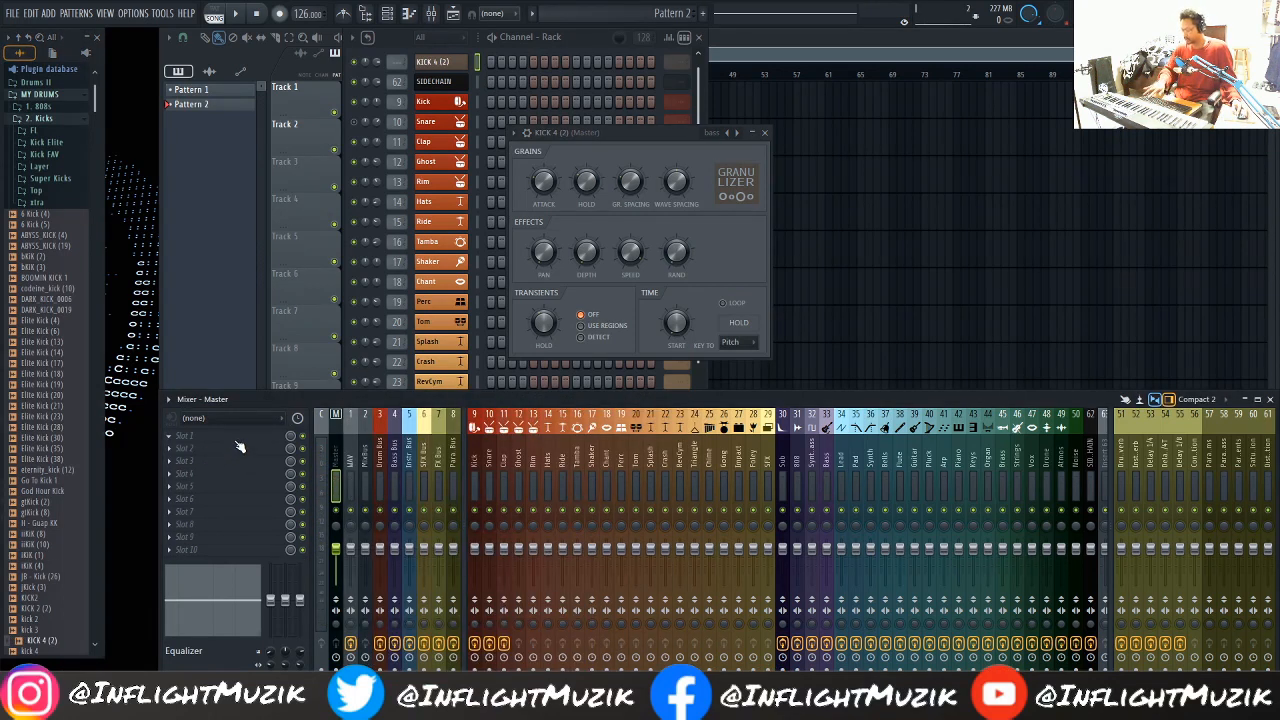
pyautogui.hotkey('ctrl', 'e')
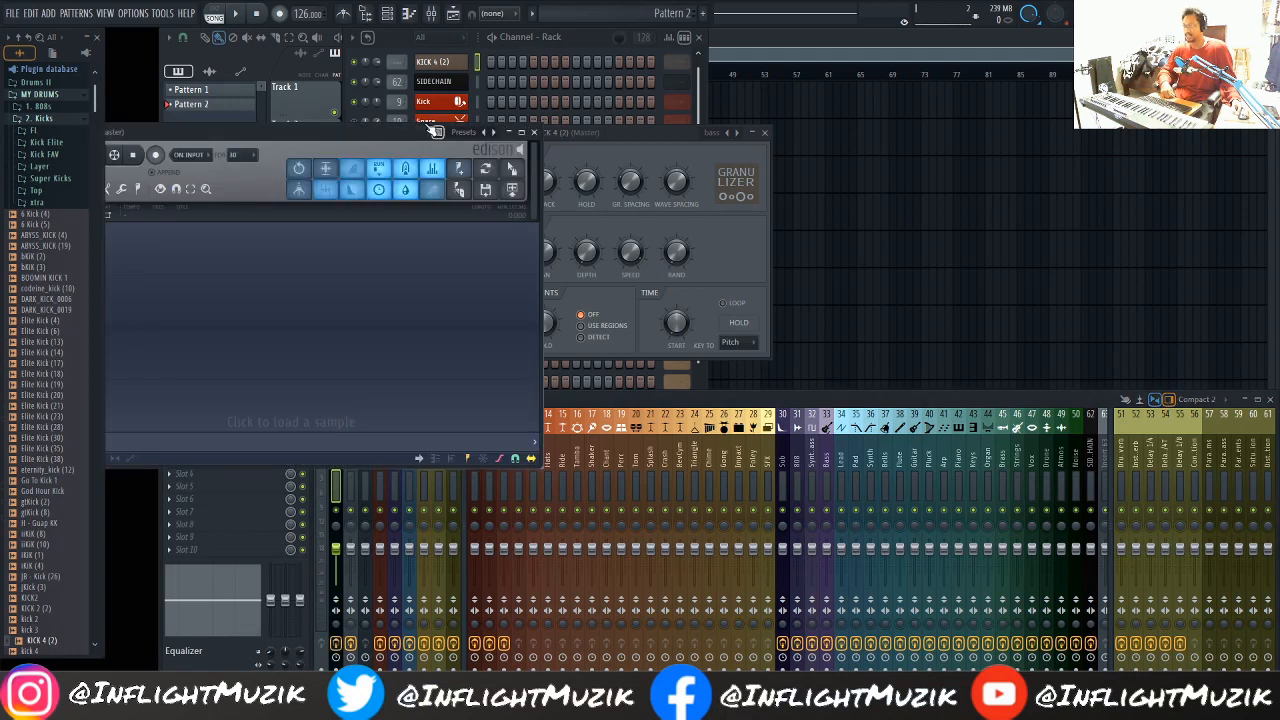
pyautogui.moveTo(431, 130); pyautogui.dragTo(728, 184)
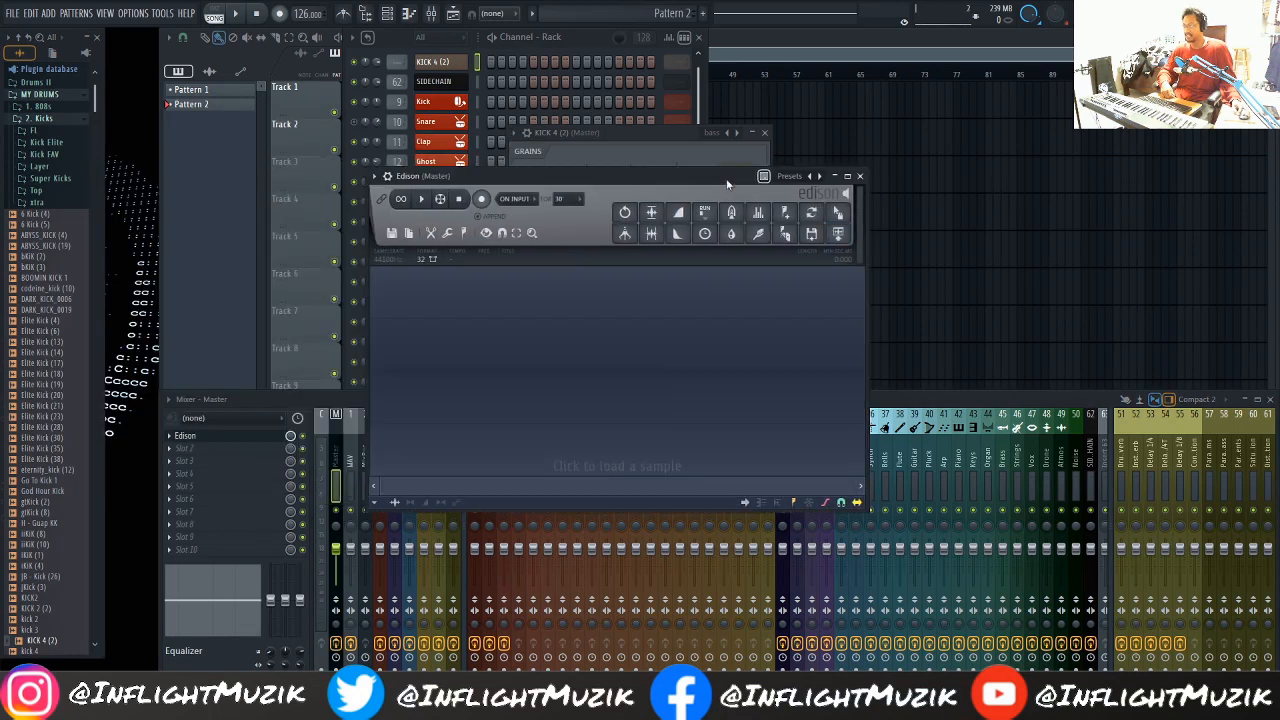
pyautogui.click(482, 201)
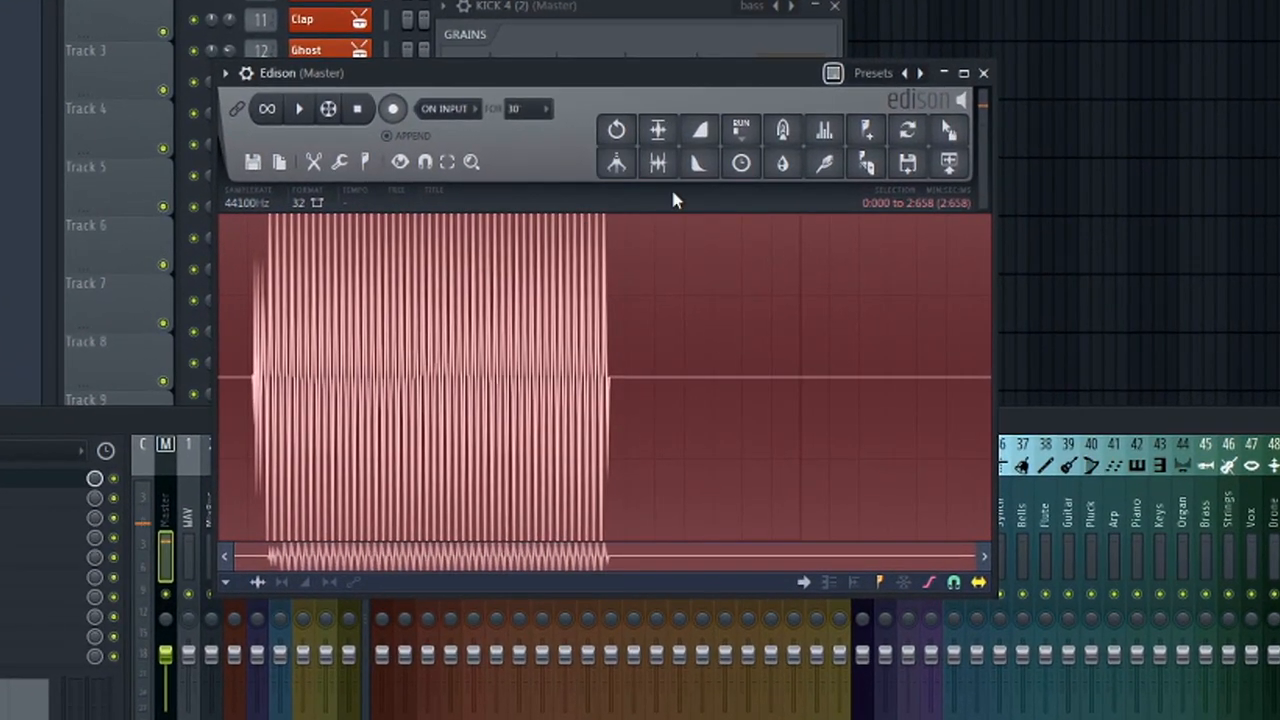
pyautogui.click(666, 166)
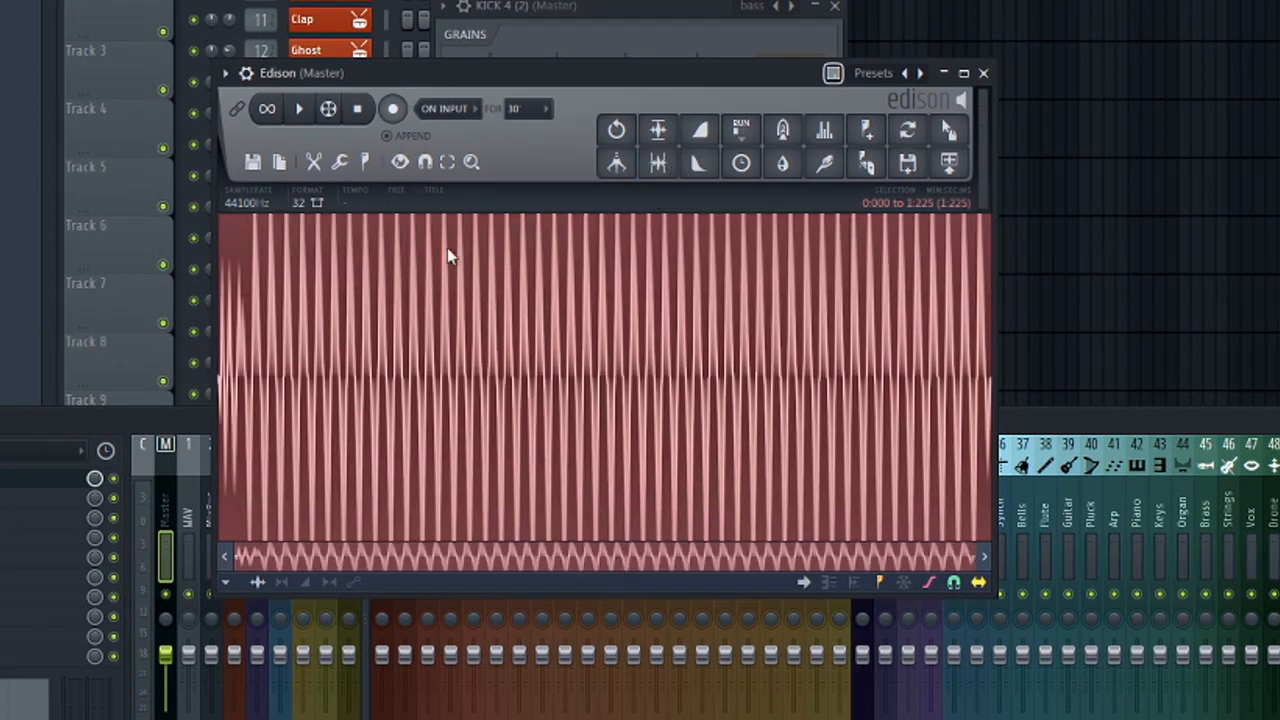
# Set a loop on the recorded waveform and narrow its start and end to a few wave cycles near the beginning.
pyautogui.rightClick(341, 258)
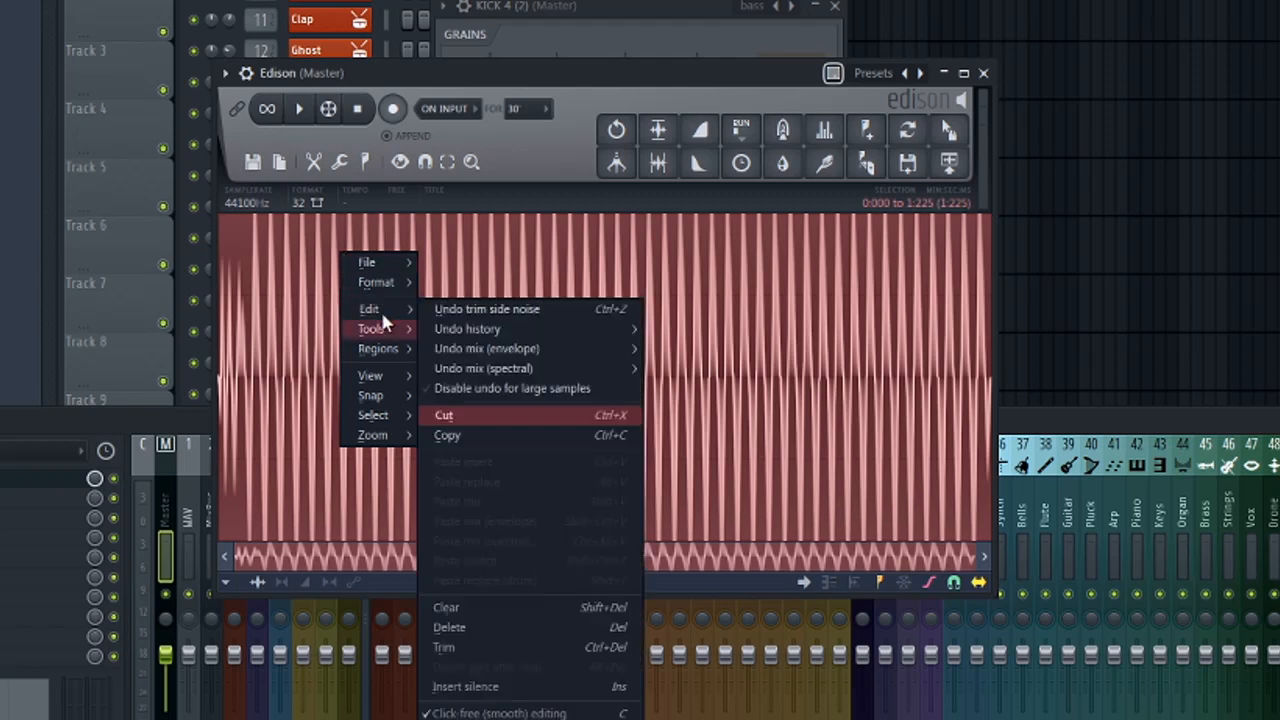
pyautogui.moveTo(388, 330)
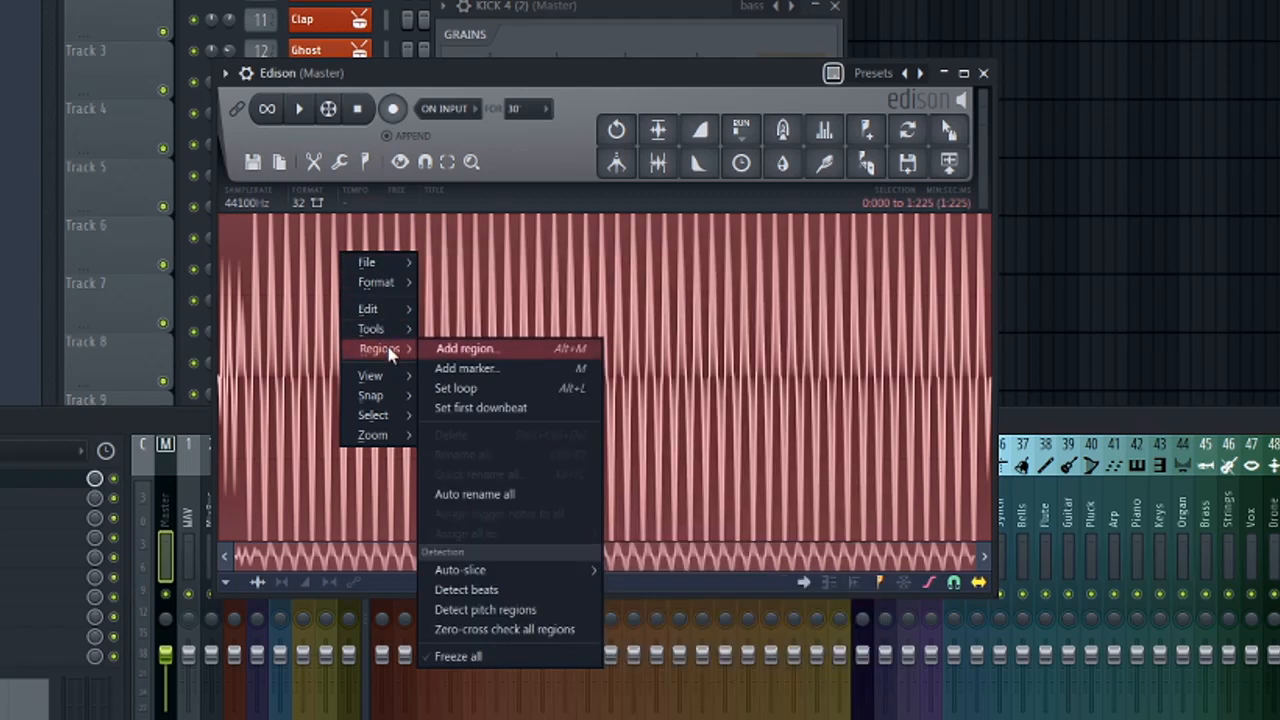
pyautogui.click(452, 390)
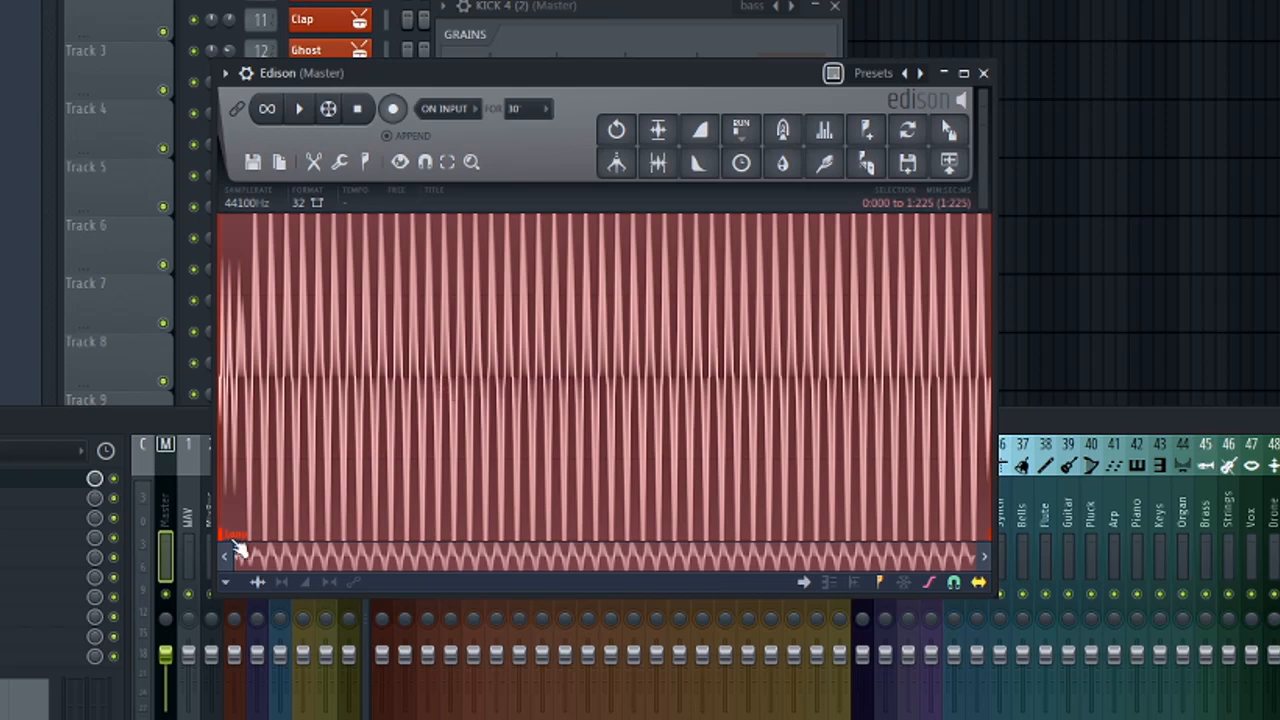
pyautogui.moveTo(226, 540); pyautogui.dragTo(357, 567)
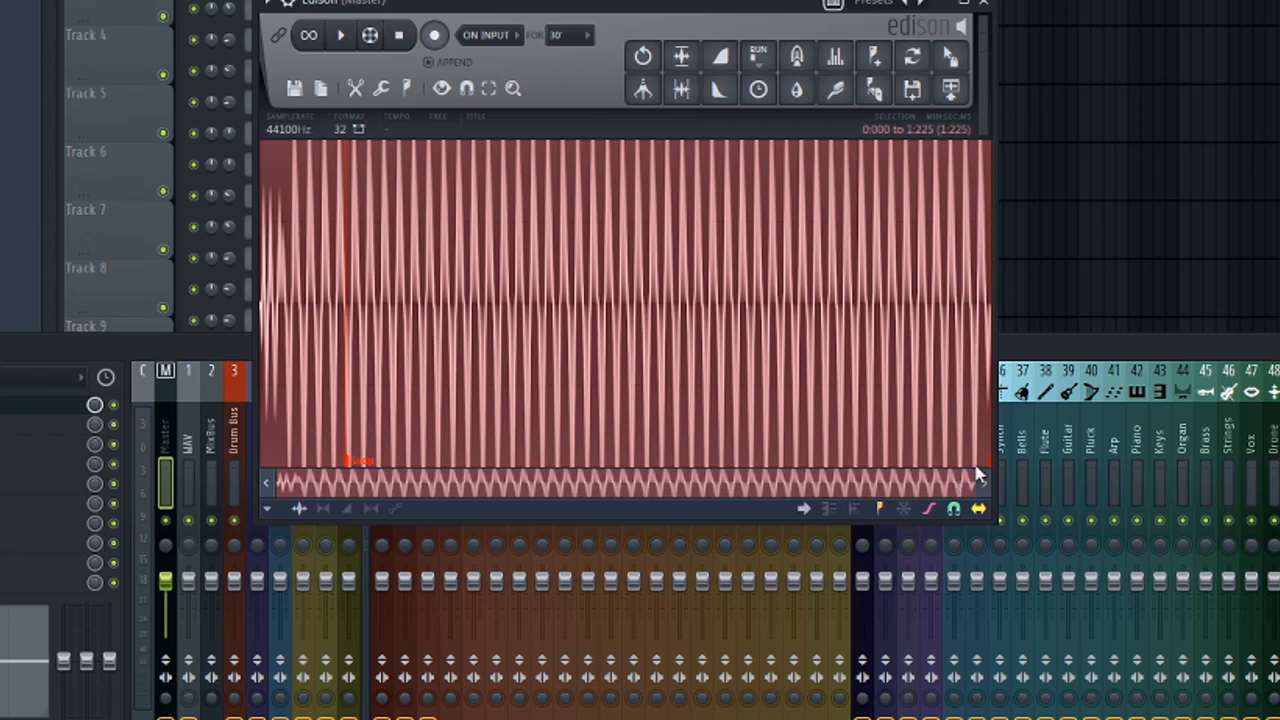
pyautogui.moveTo(992, 471)
pyautogui.mouseDown()
pyautogui.moveTo(772, 480)
pyautogui.moveTo(396, 455)
pyautogui.mouseUp()
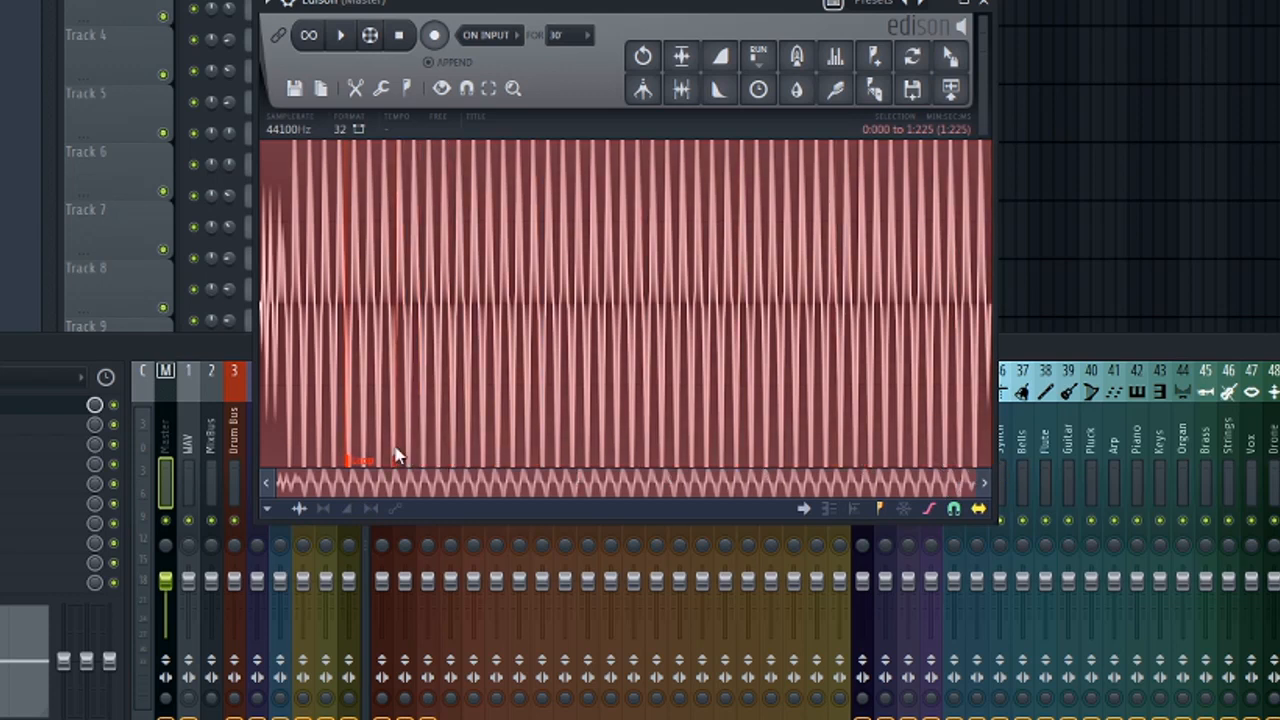
# Set Edison's snapping to Snap to zero-crossing.
pyautogui.click(270, 511)
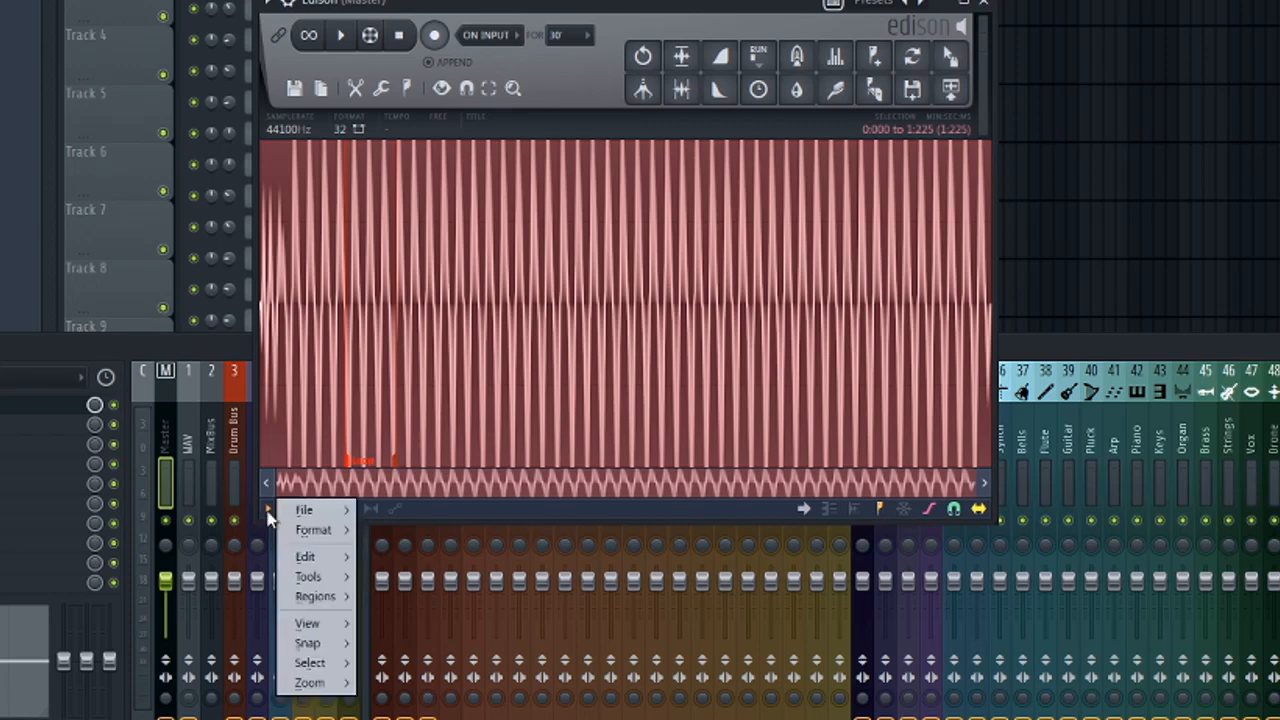
pyautogui.moveTo(328, 577)
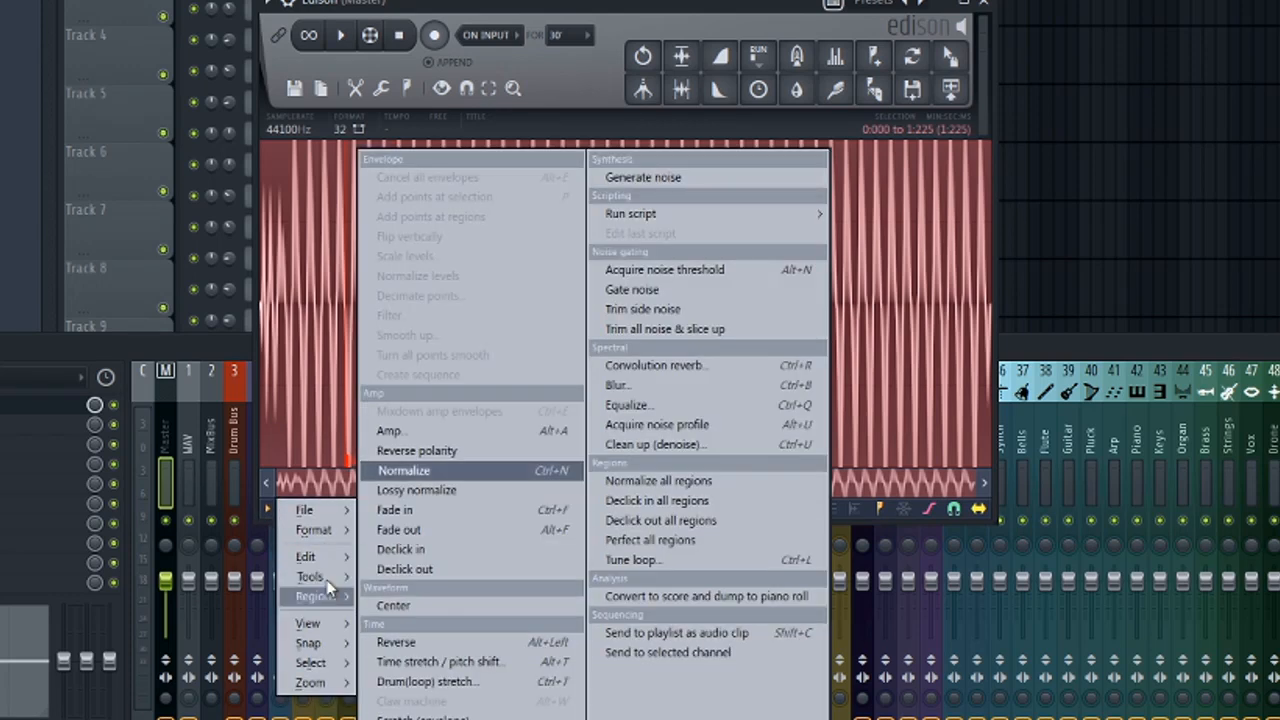
pyautogui.moveTo(325, 643)
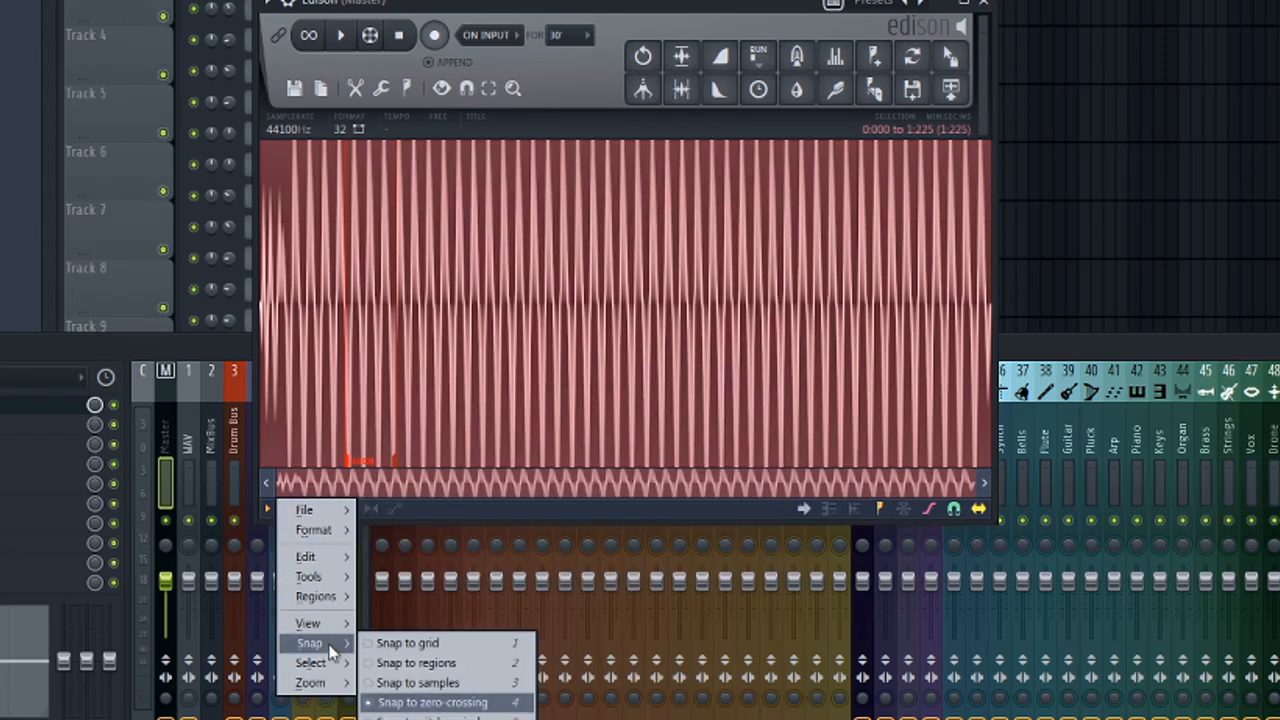
pyautogui.click(428, 703)
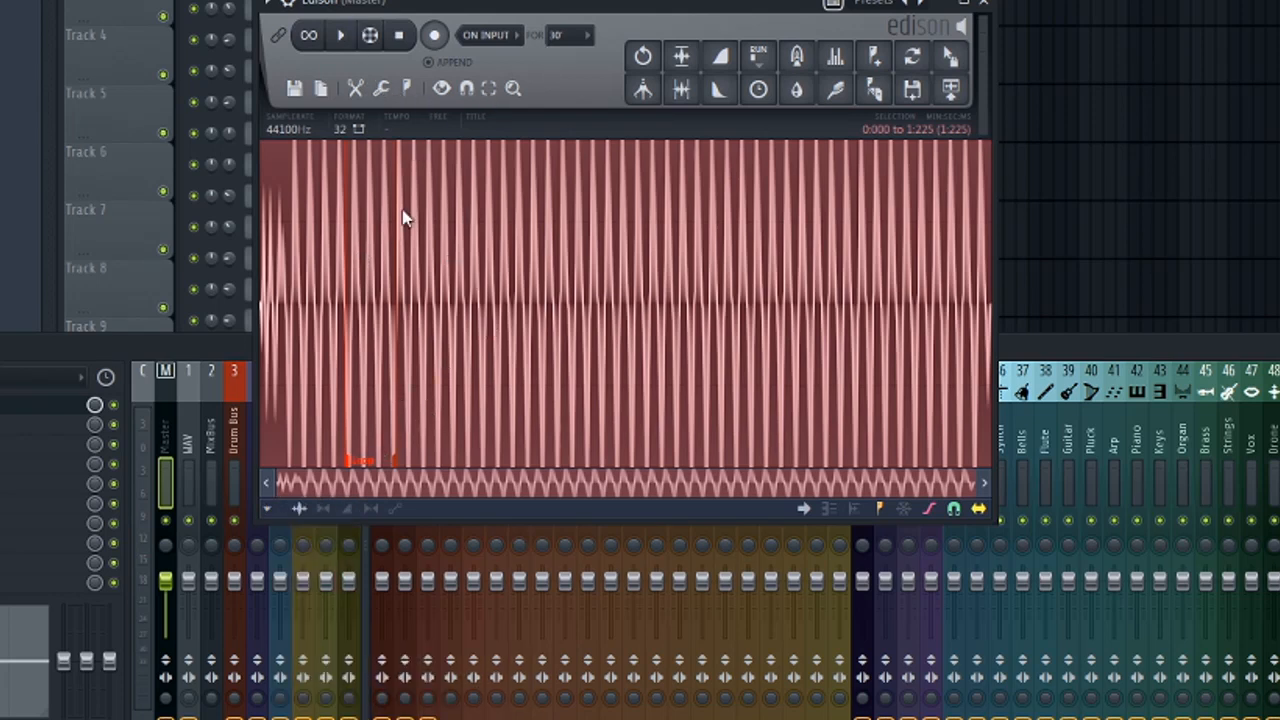
# Clear the waveform selection, play the recording looped, and move the loop's end point slightly earlier.
pyautogui.click(380, 404)
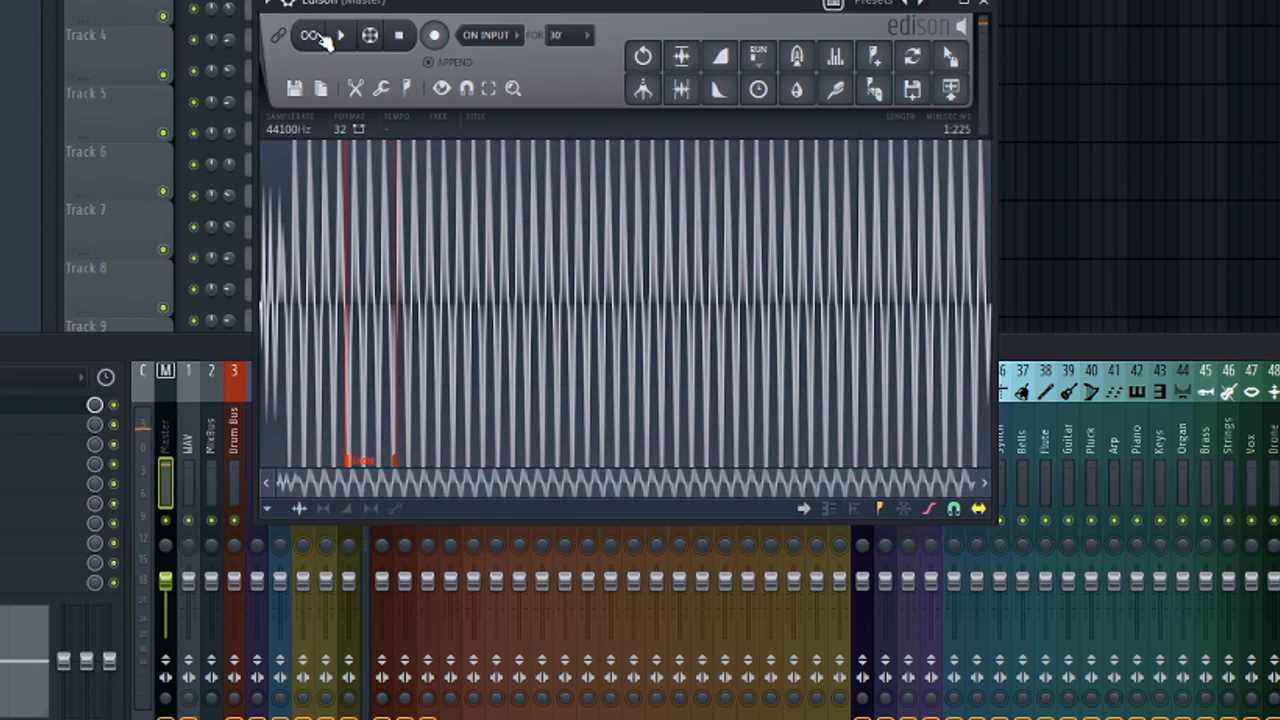
pyautogui.click(340, 36)
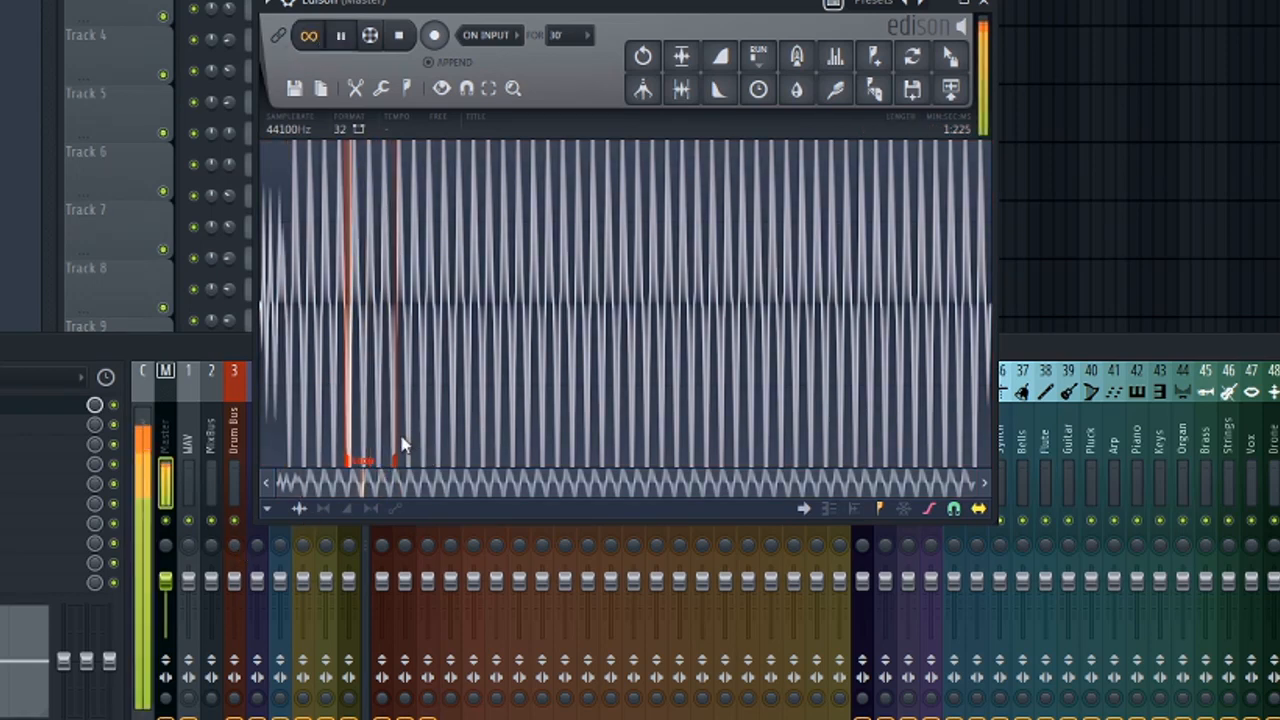
pyautogui.moveTo(399, 464); pyautogui.dragTo(391, 479)
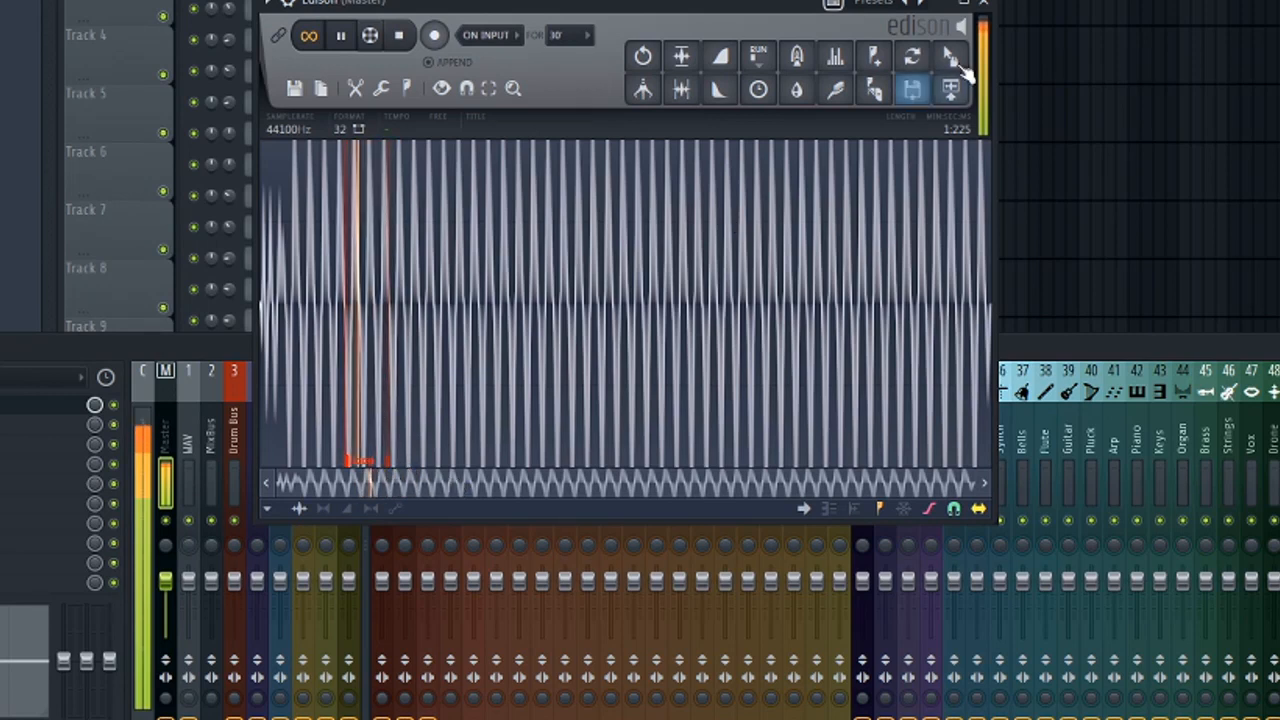
# Place the looped Edison recording in the Channel Rack as a new sampler channel and open its sample settings.
pyautogui.moveTo(766, 5); pyautogui.dragTo(806, 39)
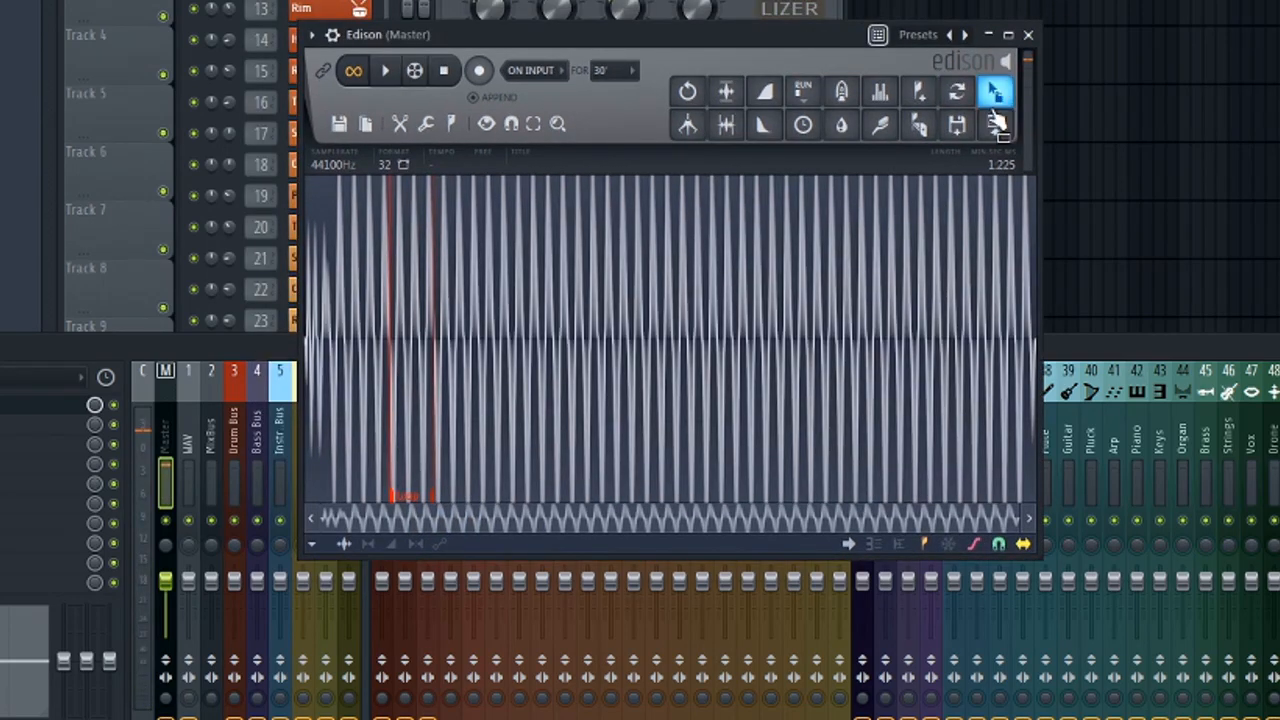
pyautogui.moveTo(995, 106); pyautogui.dragTo(472, 58)
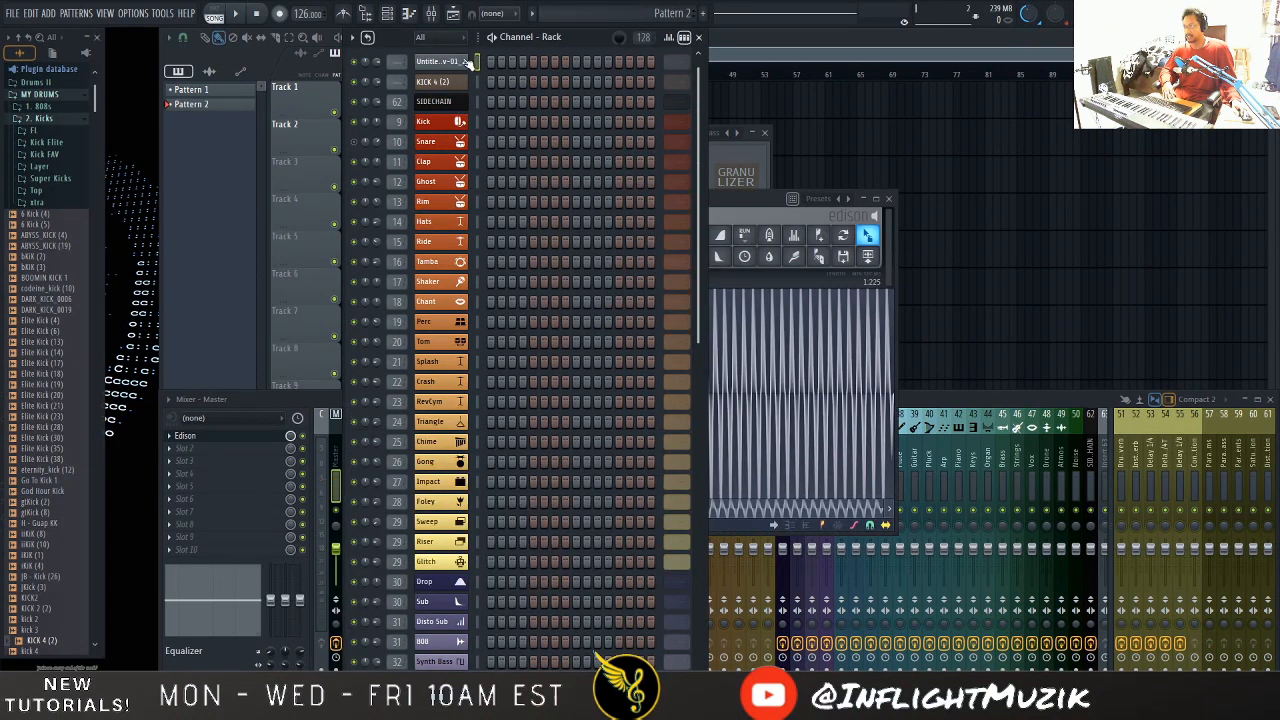
pyautogui.click(468, 62)
pyautogui.moveTo(279, 154); pyautogui.dragTo(472, 172)
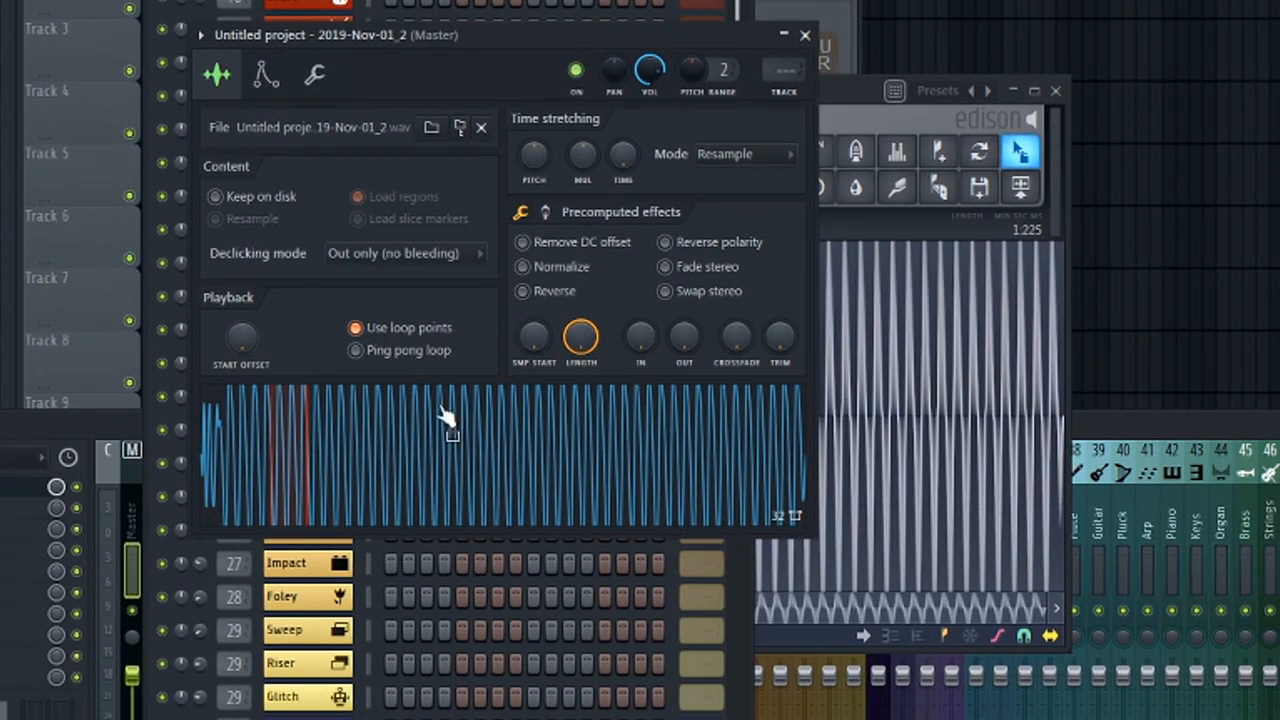
pyautogui.click(692, 468)
# Enable the sampler's volume envelope with minimum attack and sustain and maximum hold, adjust the release, and lengthen the decay.
pyautogui.click(266, 76)
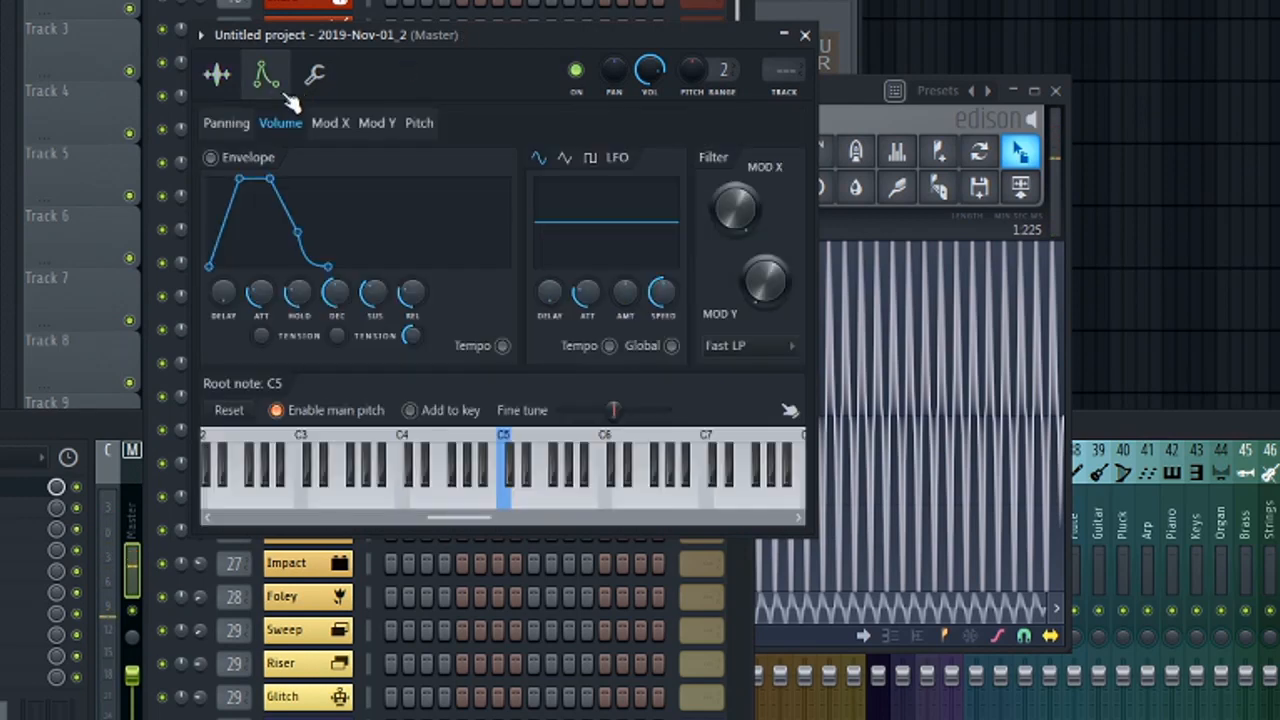
pyautogui.click(236, 172)
pyautogui.moveTo(260, 292); pyautogui.dragTo(379, 335)
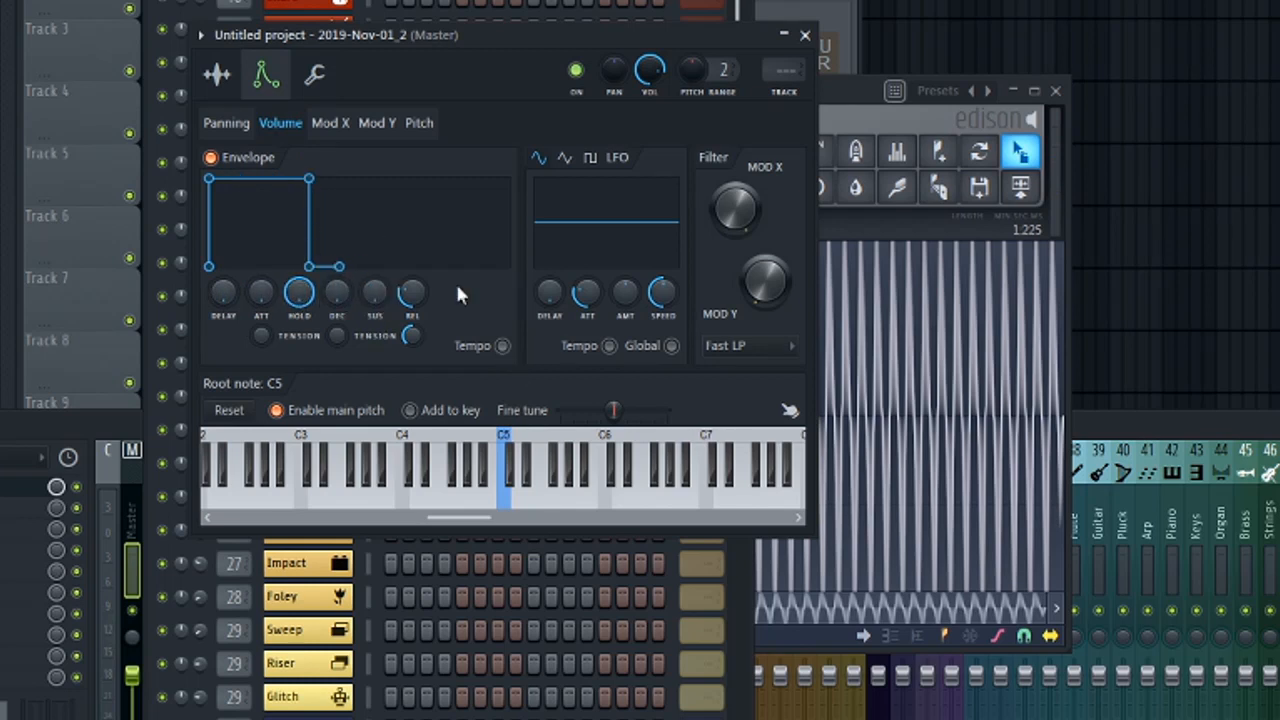
pyautogui.moveTo(416, 285); pyautogui.dragTo(416, 325)
pyautogui.moveTo(336, 297); pyautogui.dragTo(336, 270)
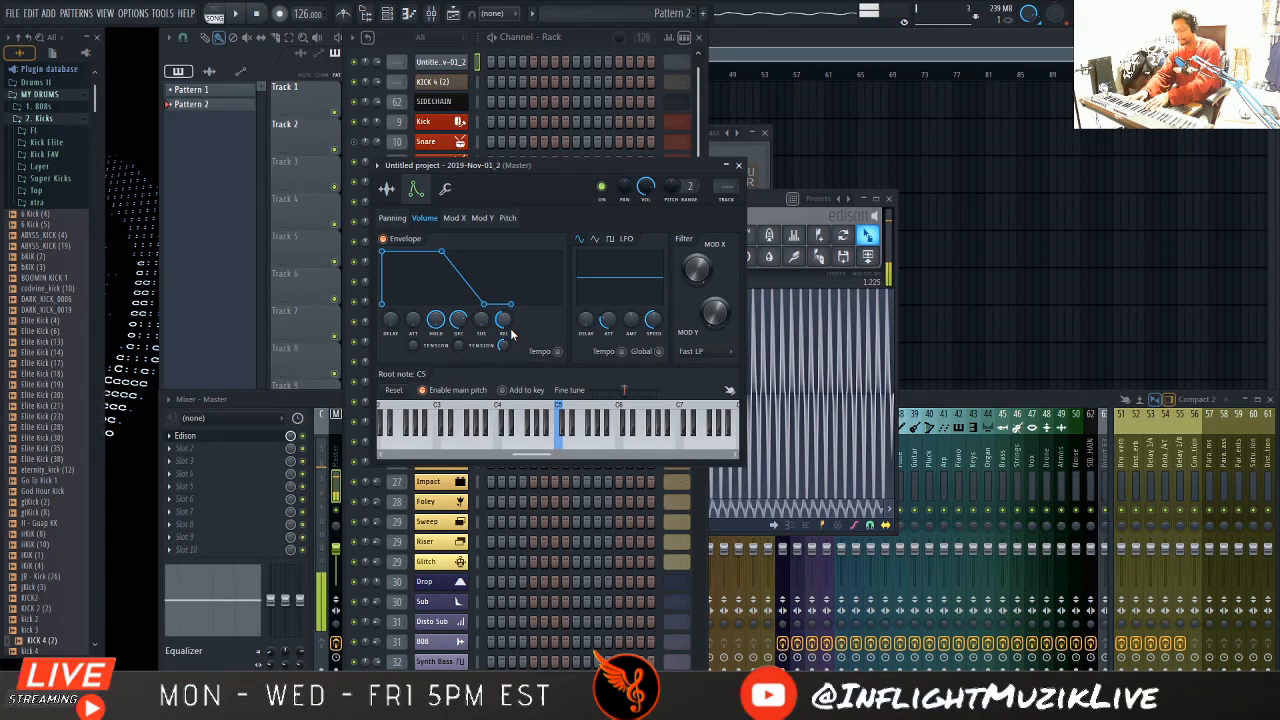
# Bring the KICK 4 (2) Granulizer in front of the sampler settings and adjust its grain spacing.
pyautogui.click(446, 189)
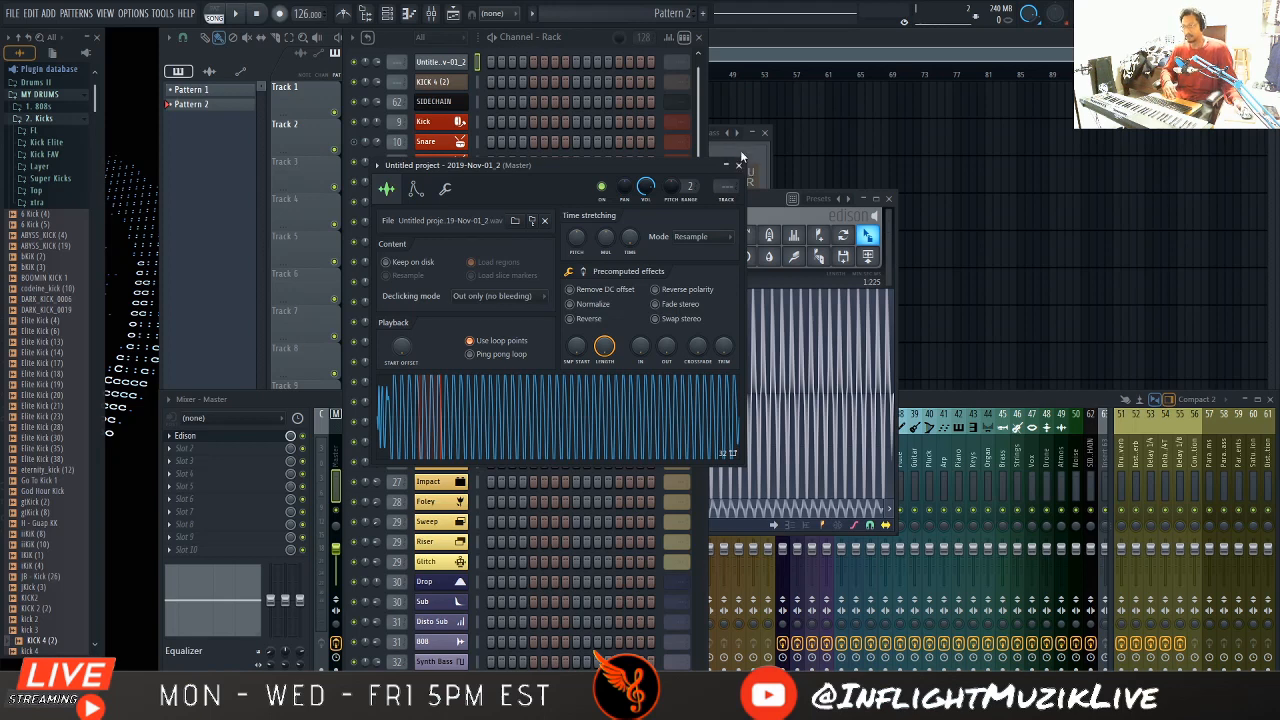
pyautogui.click(737, 144)
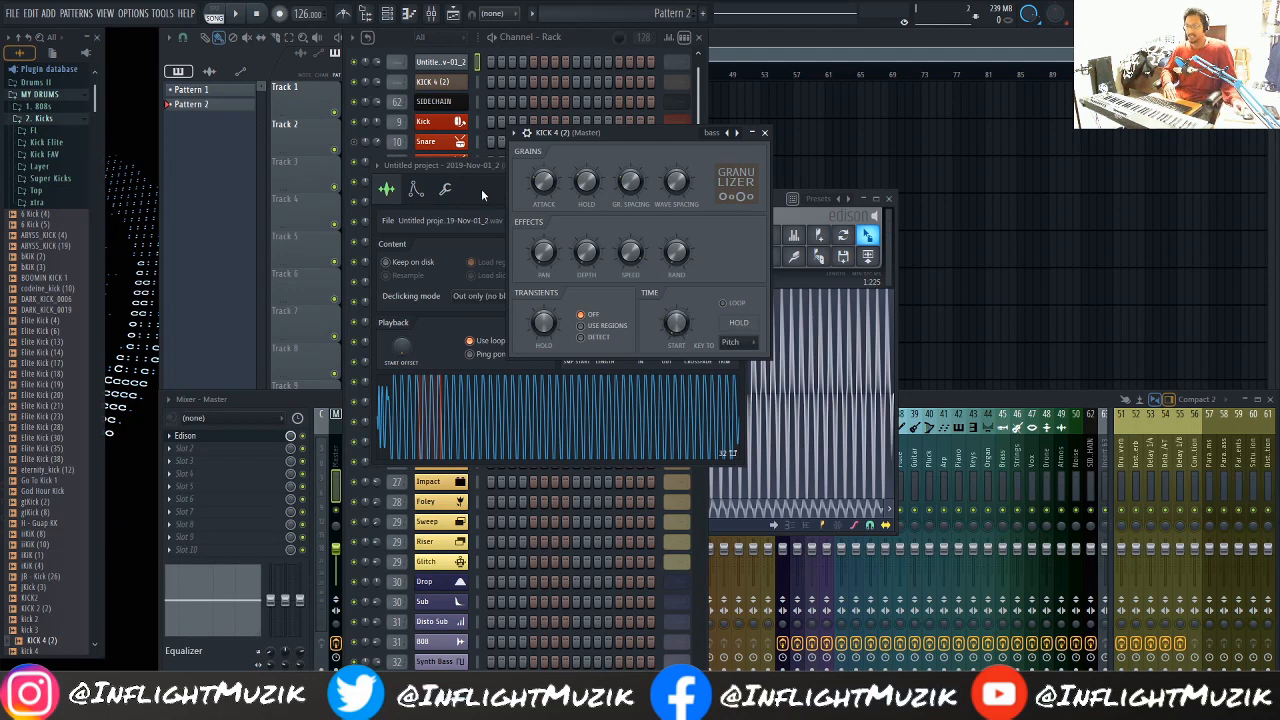
pyautogui.moveTo(650, 132); pyautogui.dragTo(610, 160)
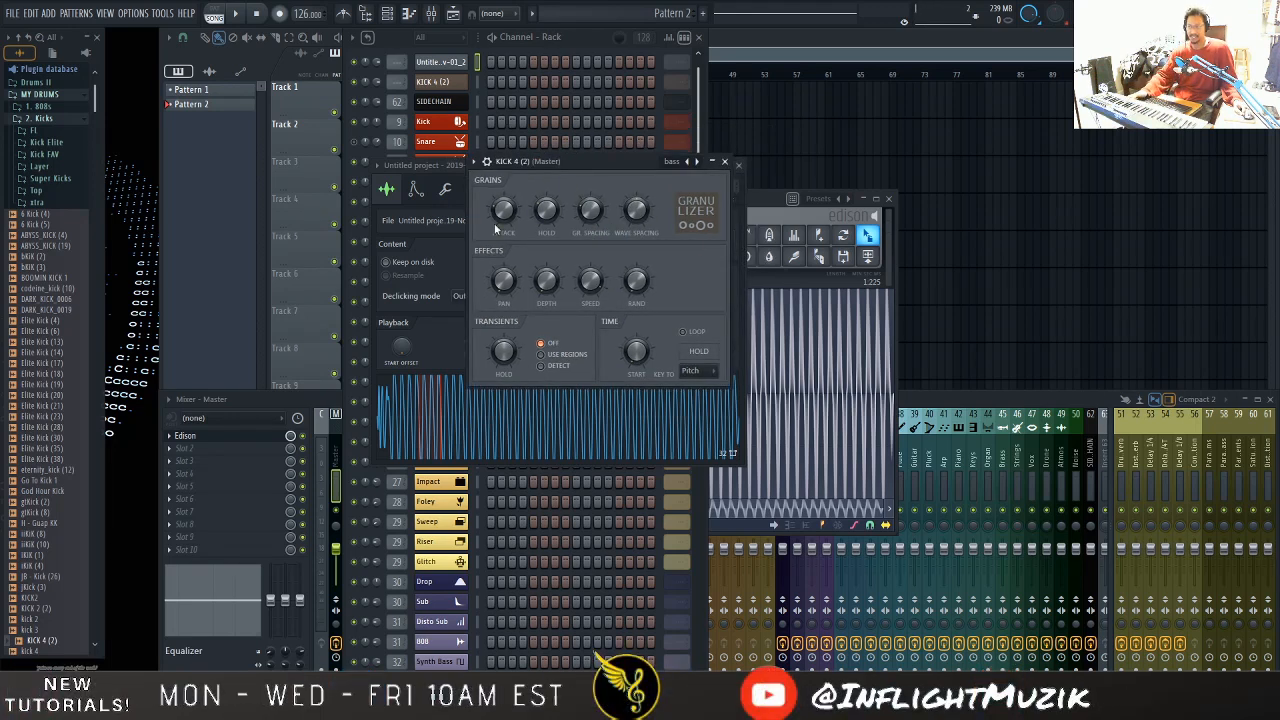
pyautogui.click(673, 212)
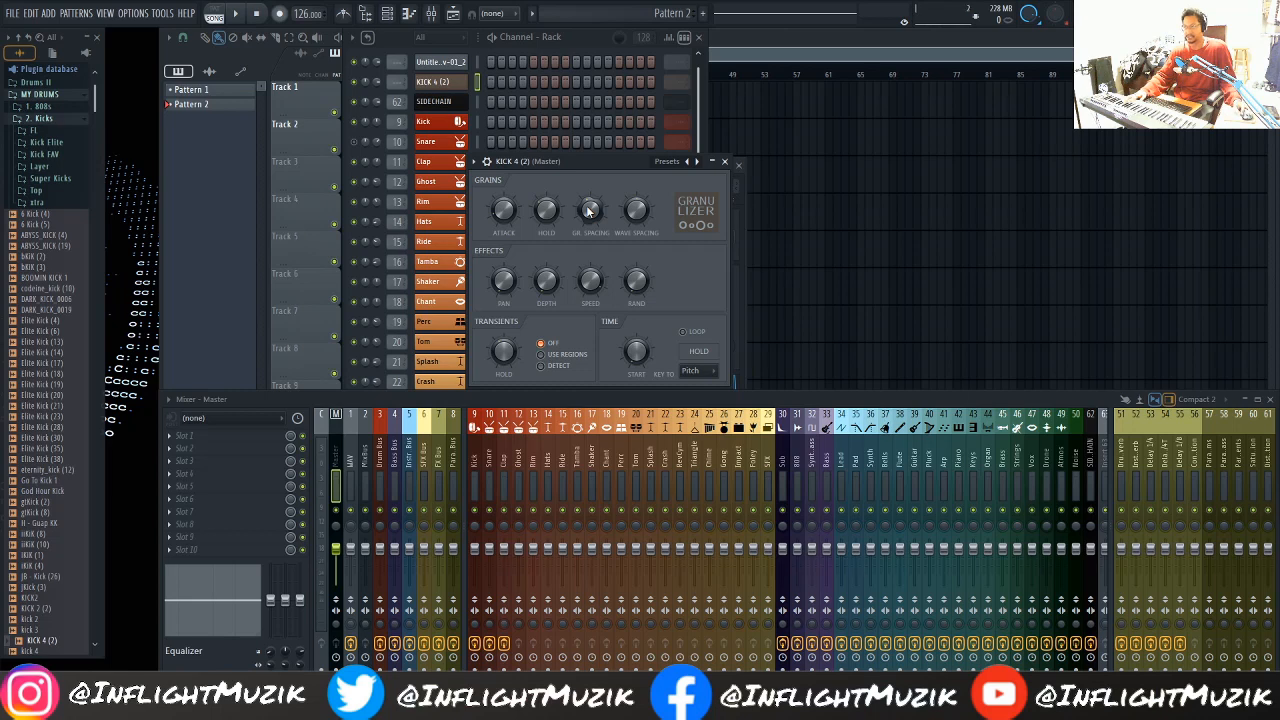
pyautogui.moveTo(588, 210); pyautogui.dragTo(590, 207)
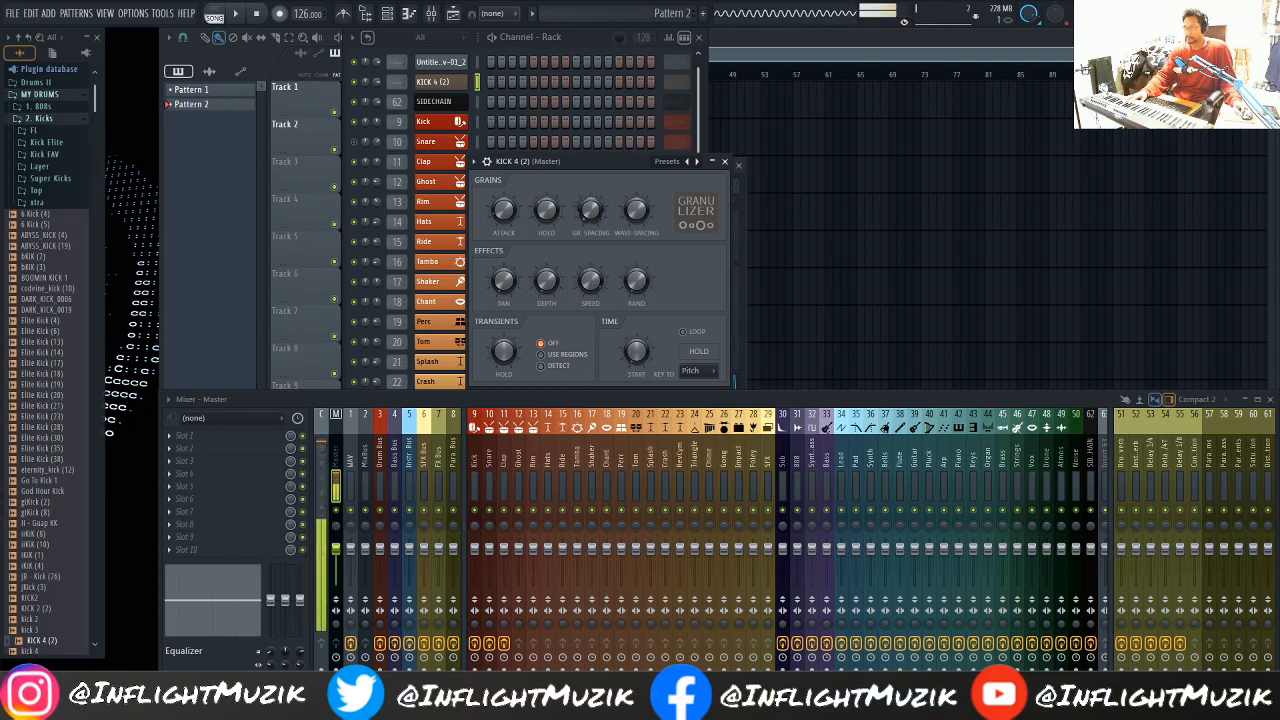